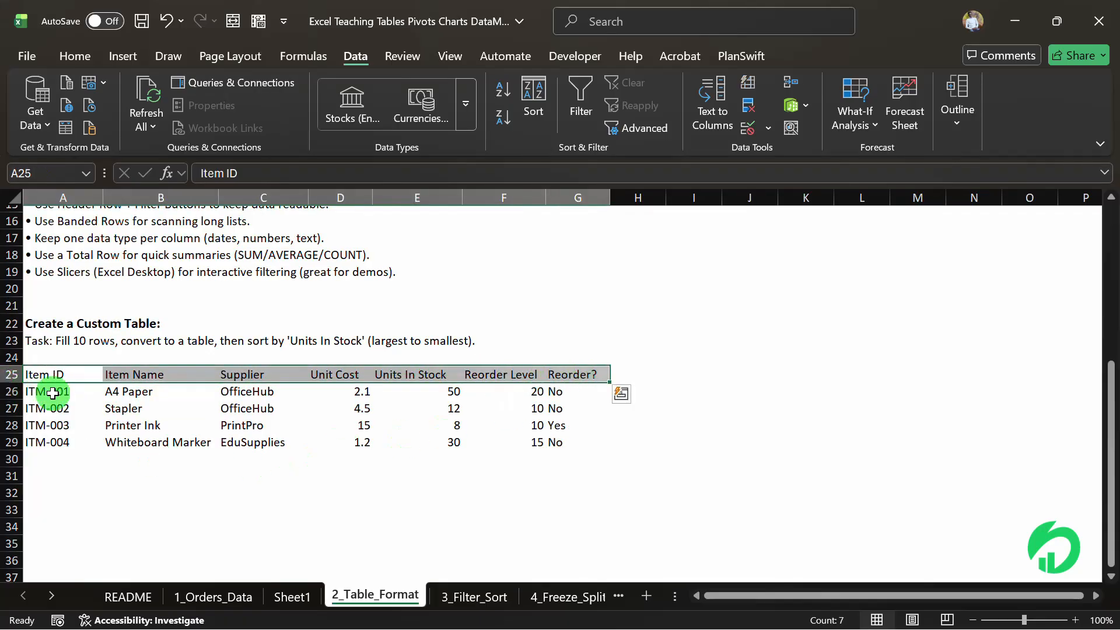
Review the four item rows in A26:G29 and the formatting table tips listed above them.
{"action": "left_click_drag", "start_coordinate": [48, 391], "coordinate": [557, 433]}
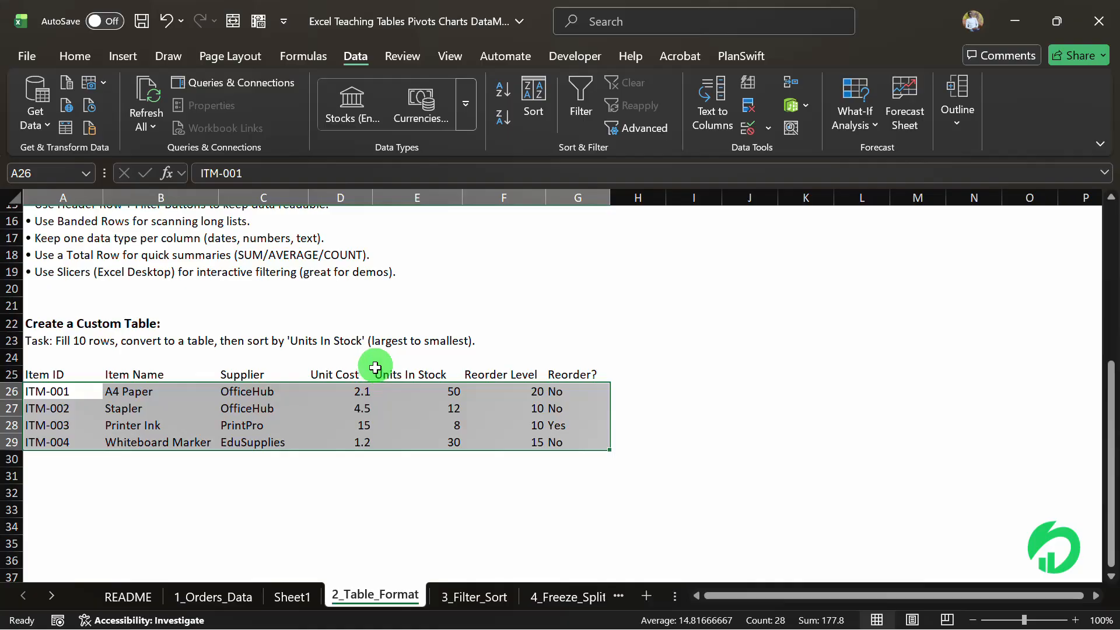
{"action": "scroll", "coordinate": [375, 368], "scroll_direction": "up", "scroll_amount": 1}
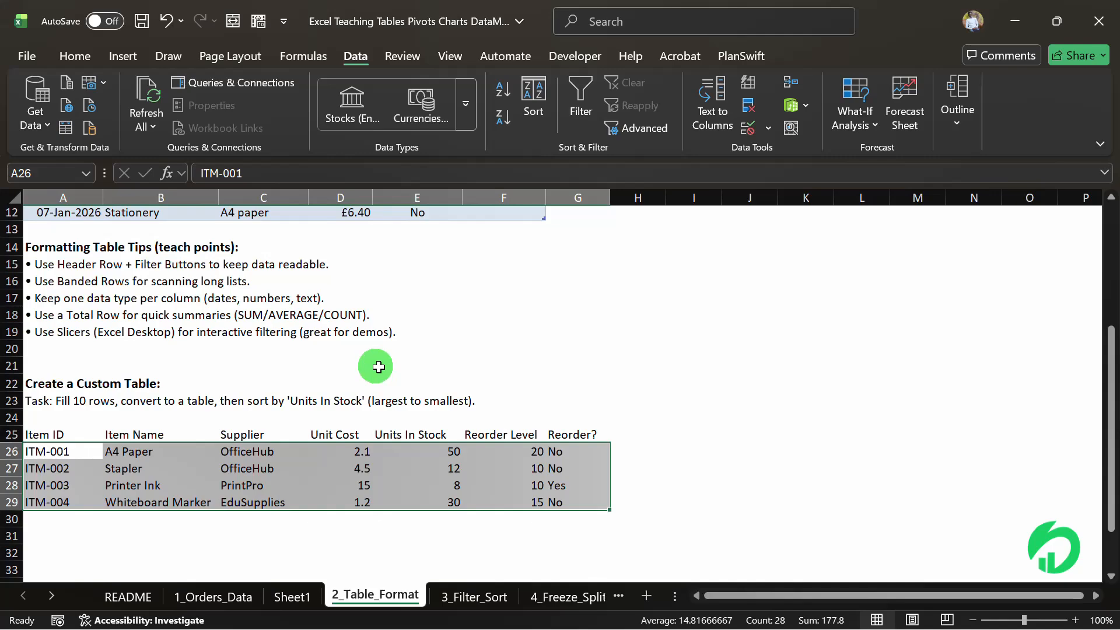
{"action": "left_click", "coordinate": [86, 251]}
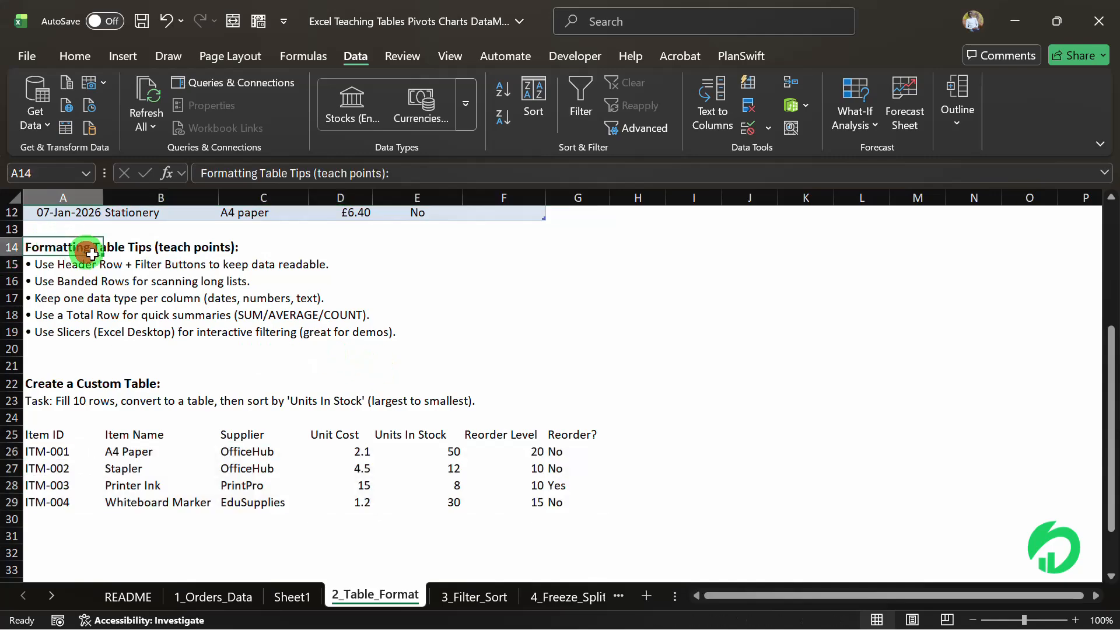
{"action": "left_click", "coordinate": [76, 266]}
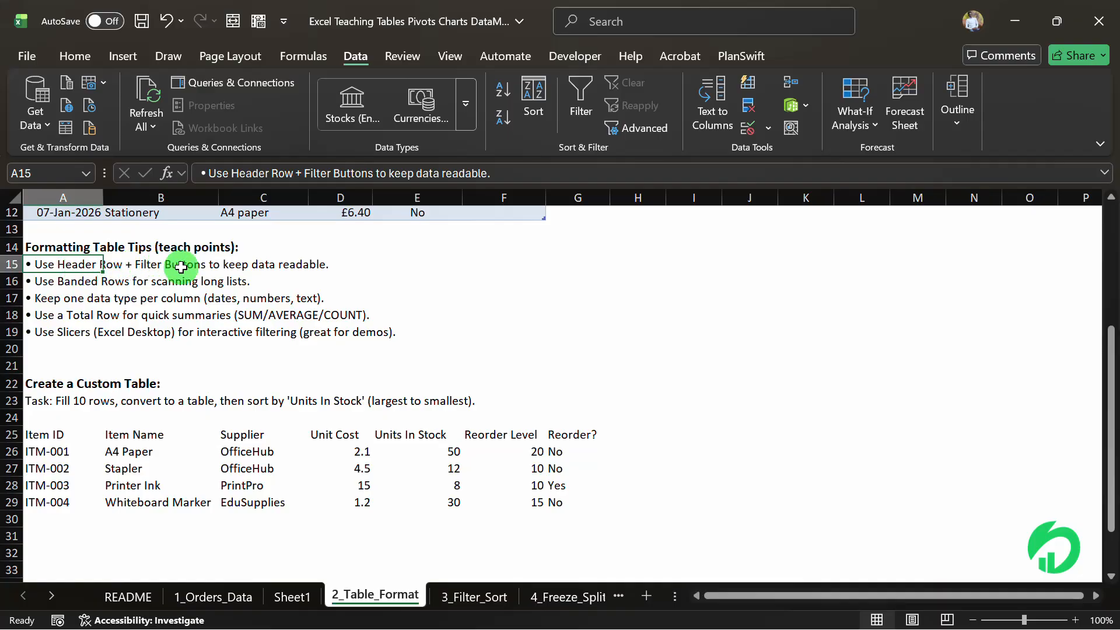
{"action": "left_click", "coordinate": [68, 279]}
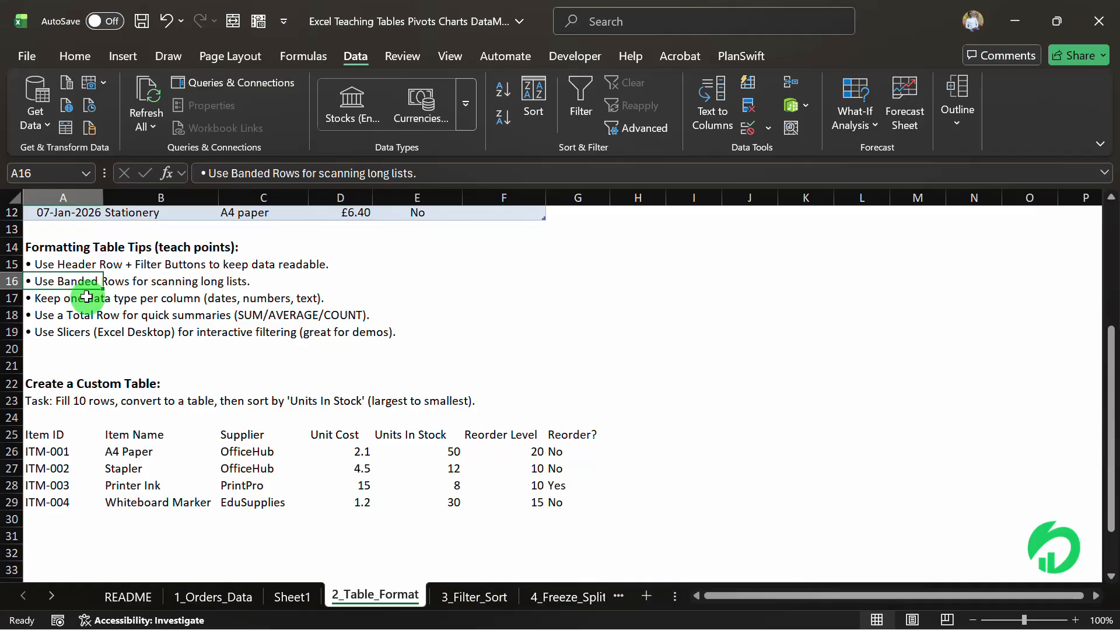
Examine the item list's headers and the data types in the Item ID, Unit Cost and Units In Stock columns.
{"action": "left_click", "coordinate": [57, 437]}
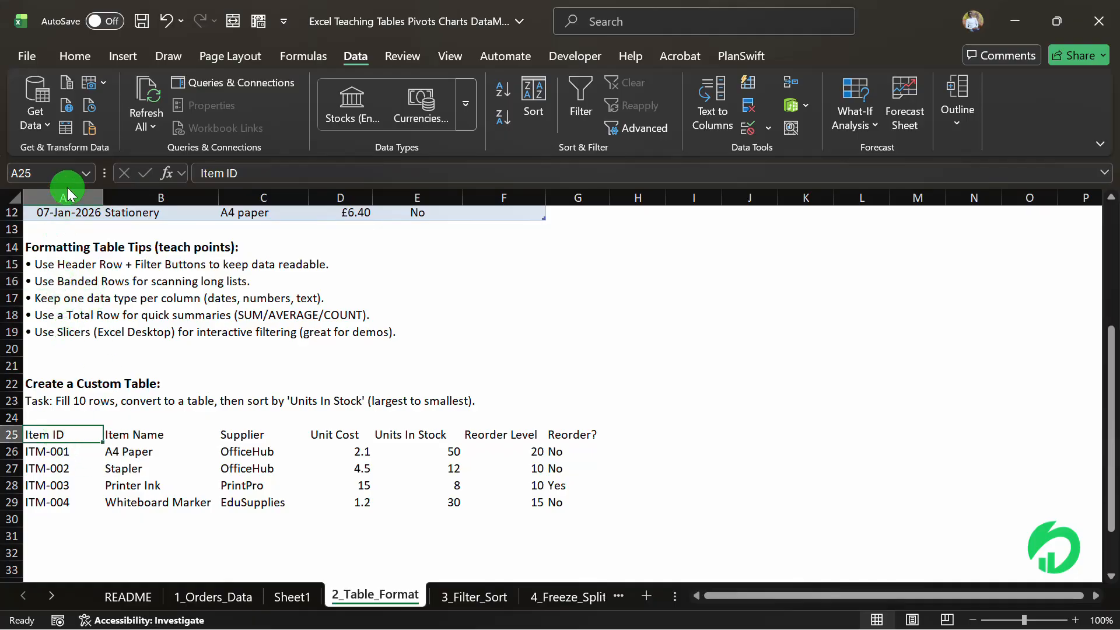
{"action": "left_click_drag", "start_coordinate": [52, 451], "coordinate": [64, 503]}
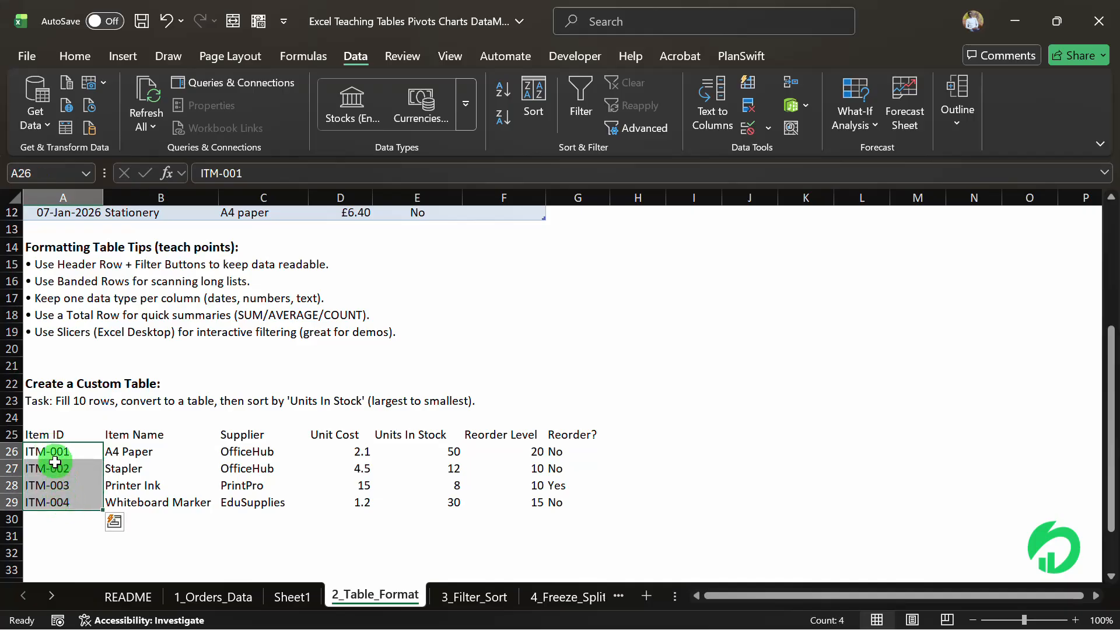
{"action": "left_click", "coordinate": [54, 435]}
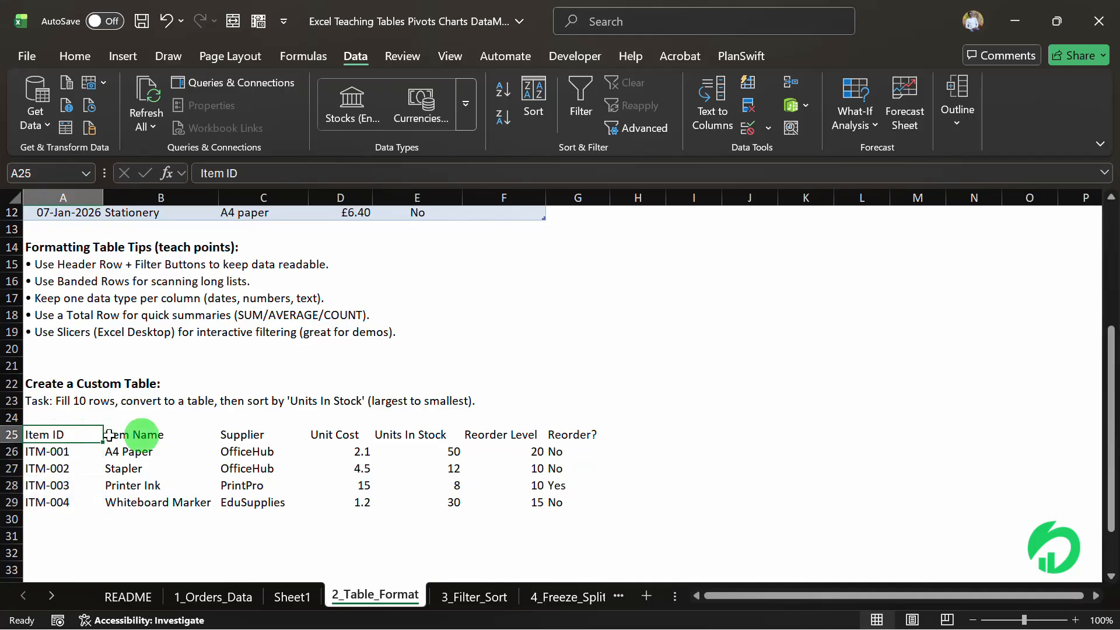
{"action": "left_click", "coordinate": [347, 433]}
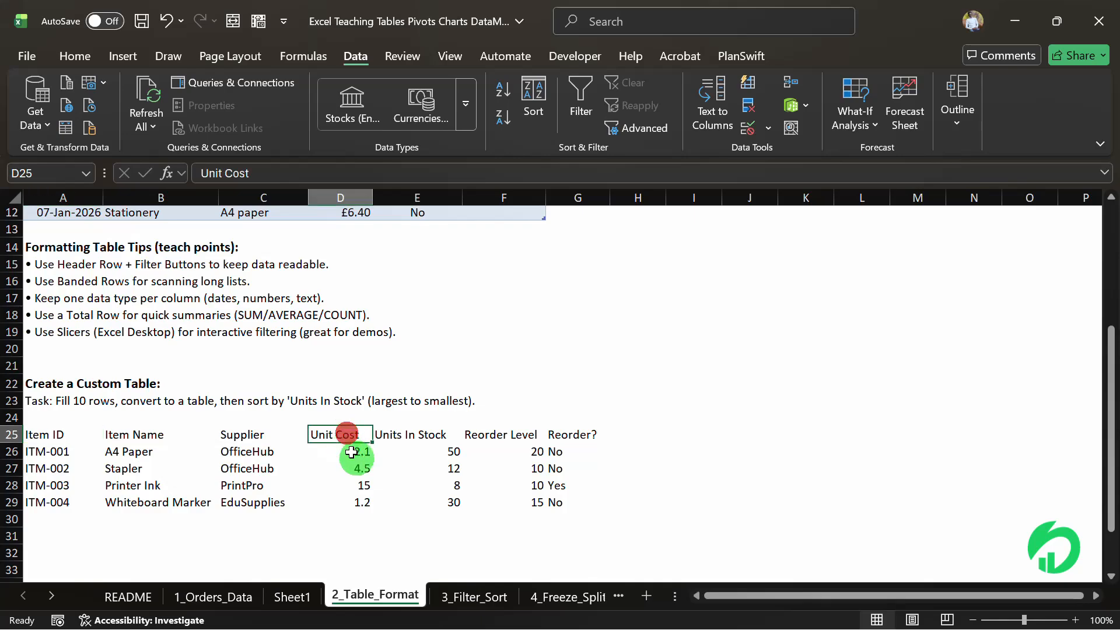
{"action": "left_click_drag", "start_coordinate": [350, 451], "coordinate": [354, 502]}
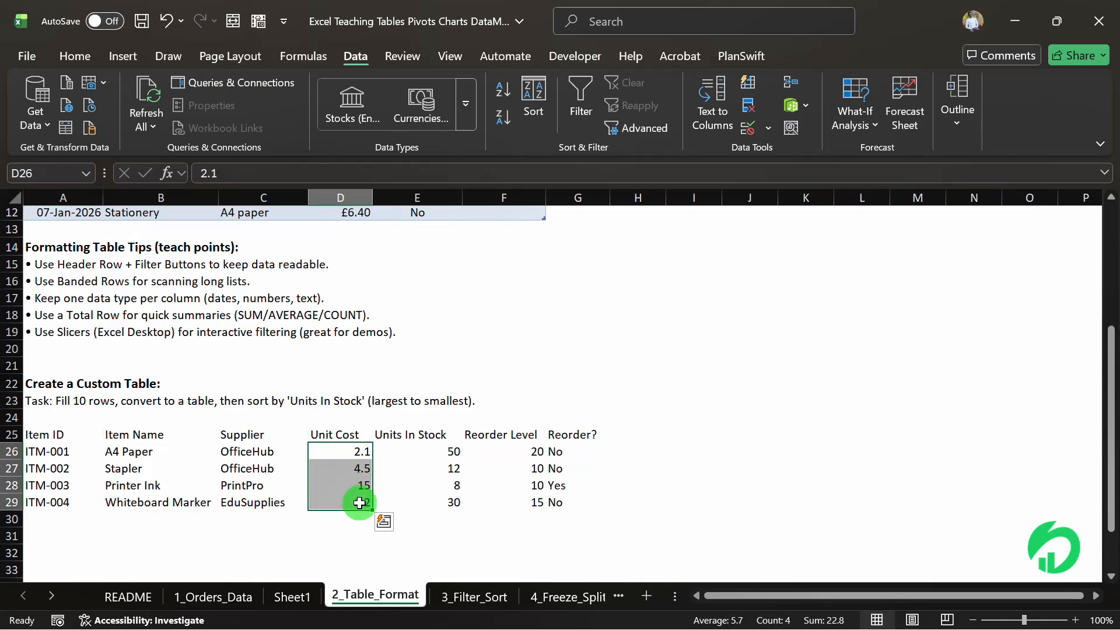
{"action": "left_click_drag", "start_coordinate": [411, 453], "coordinate": [413, 505]}
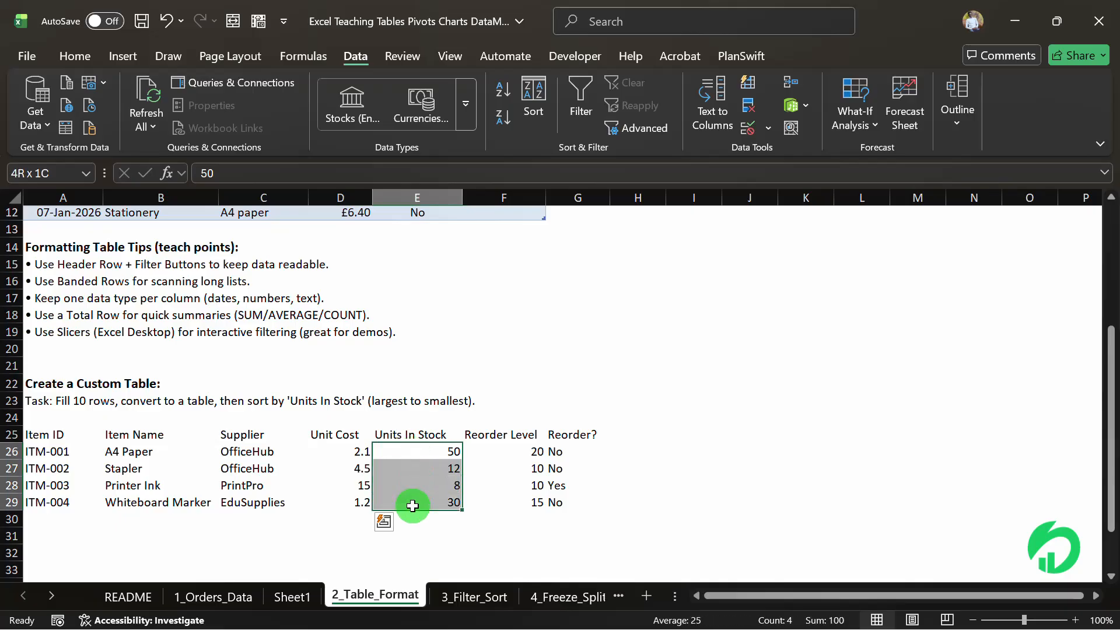
{"action": "left_click_drag", "start_coordinate": [413, 506], "coordinate": [413, 505]}
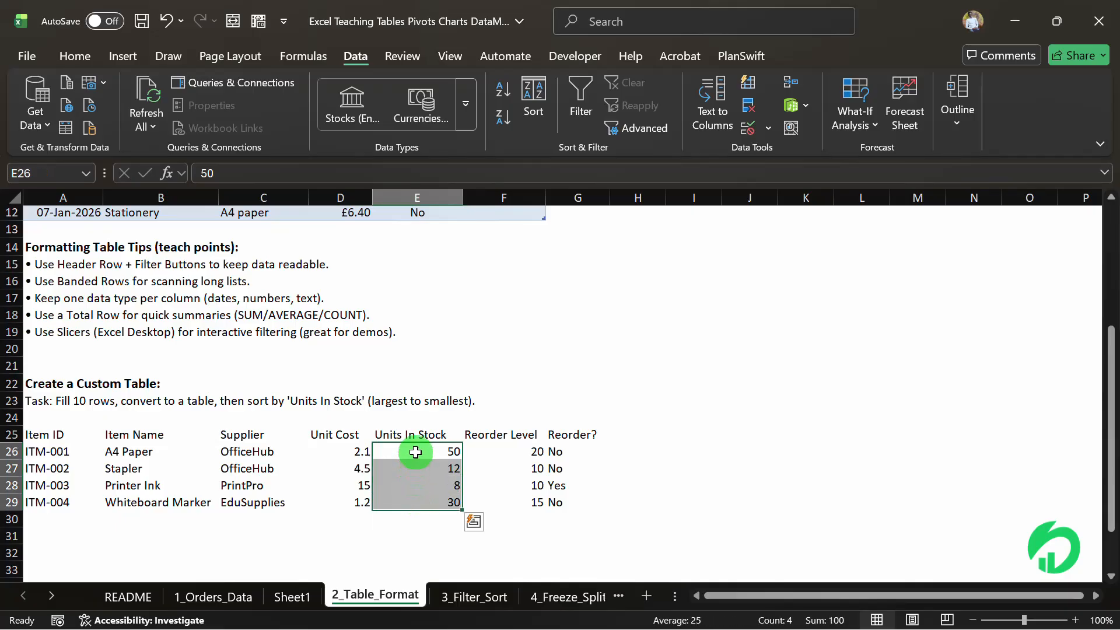
{"action": "left_click_drag", "start_coordinate": [416, 452], "coordinate": [418, 499]}
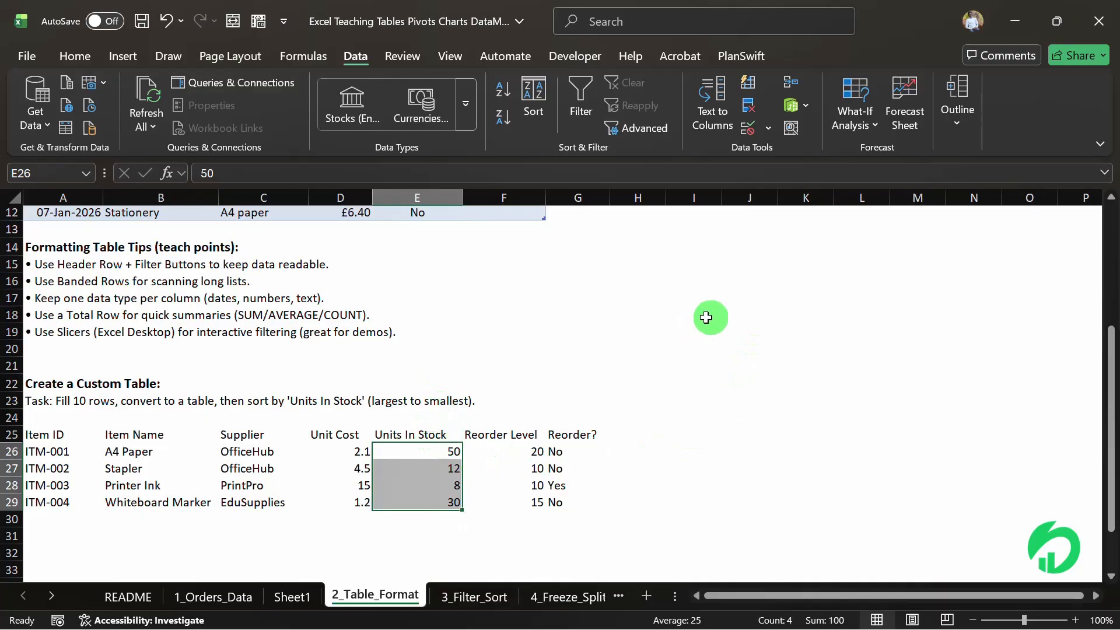
Enter the sample headers Name in J18 and Phone in K18, and select the empty cells J19:J28 under Name.
{"action": "left_click", "coordinate": [738, 315]}
{"action": "type", "text": "Name"}
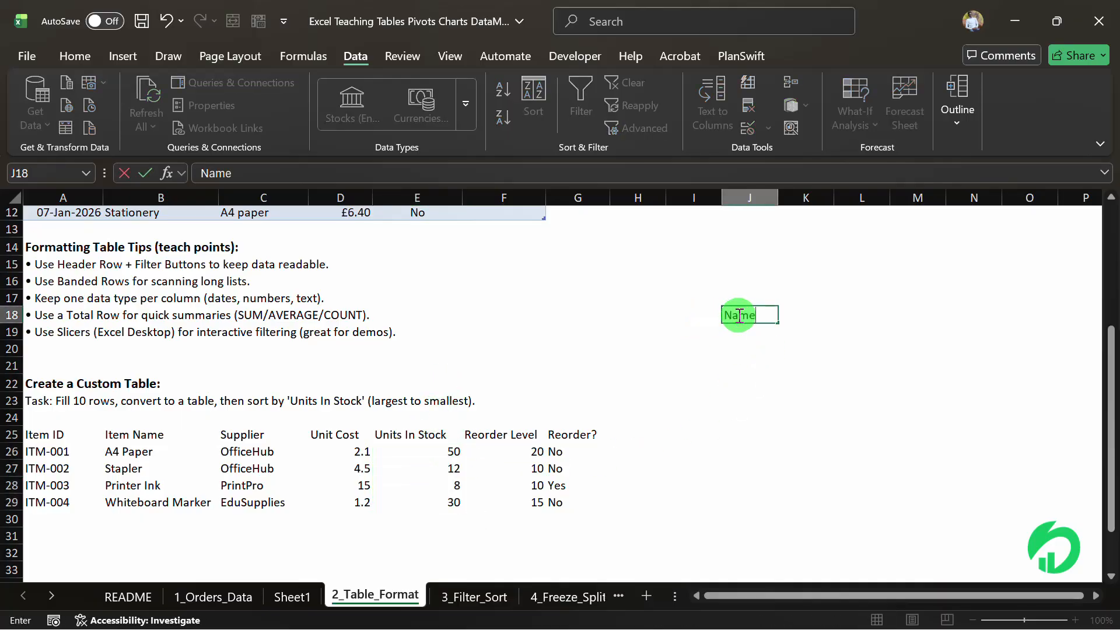
{"action": "key", "text": "Return"}
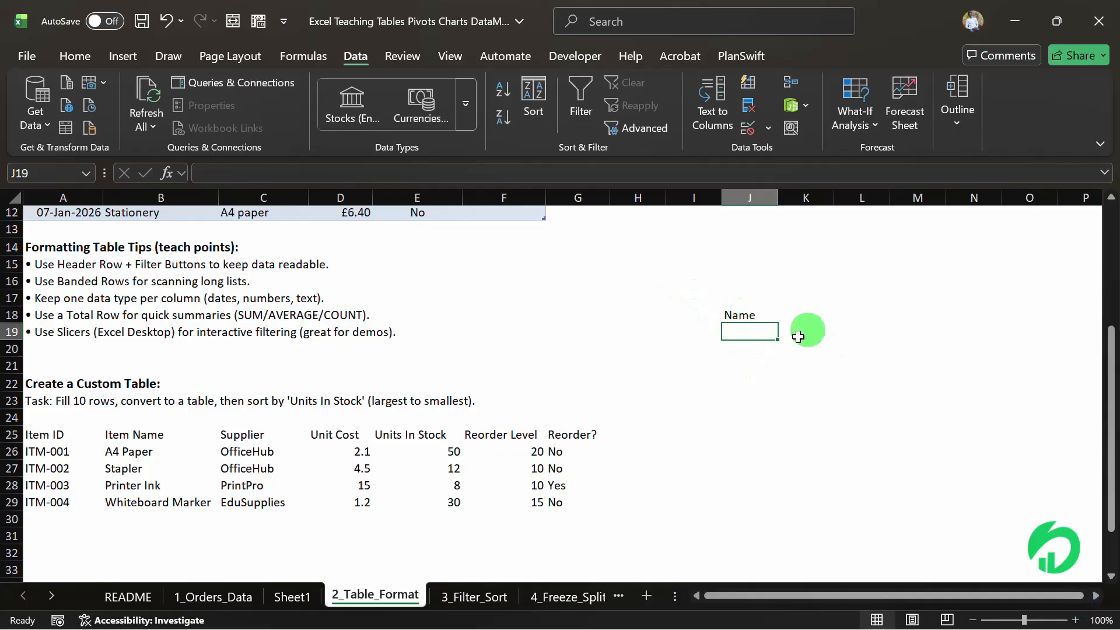
{"action": "left_click", "coordinate": [812, 315]}
{"action": "type", "text": "P"}
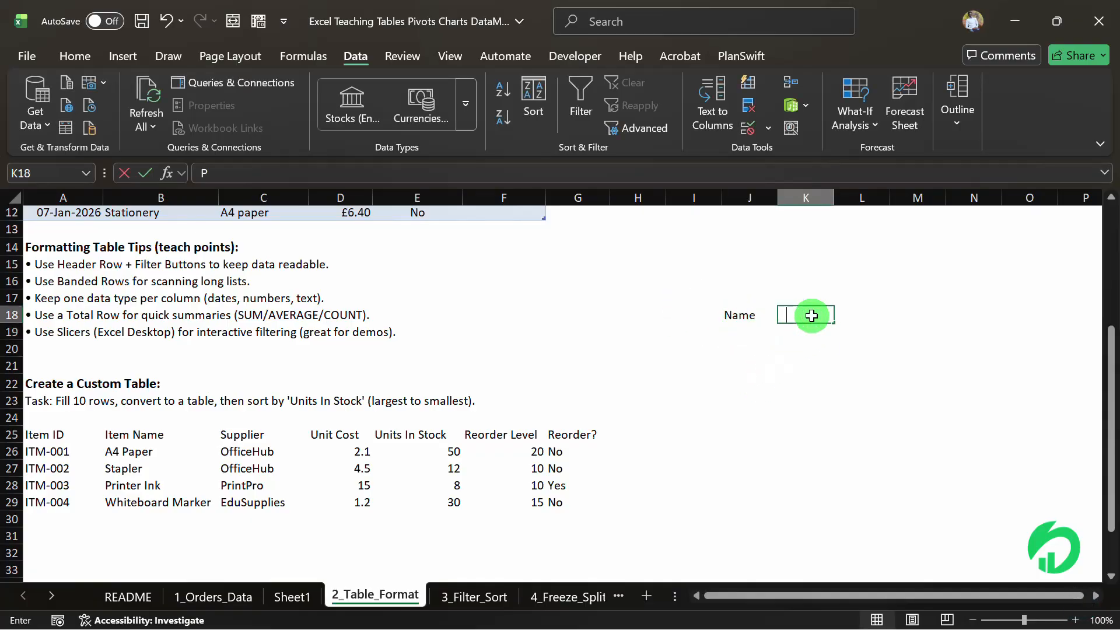
{"action": "type", "text": "hone"}
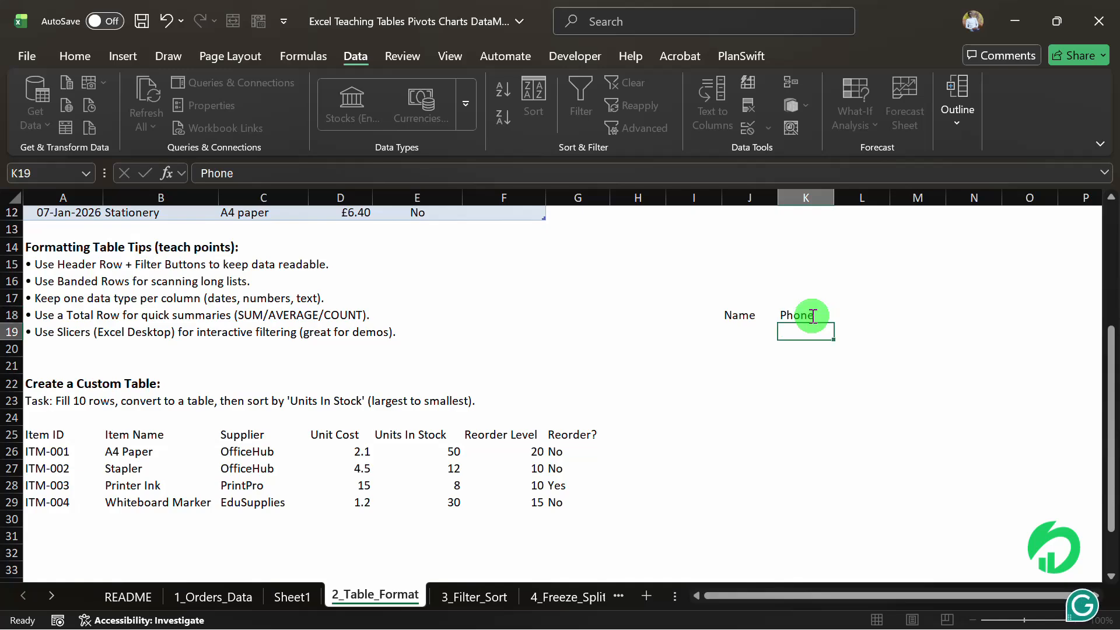
{"action": "key", "text": "Return"}
{"action": "key", "text": "Return"}
{"action": "key", "text": "Return"}
{"action": "key", "text": "Return"}
{"action": "key", "text": "Return"}
{"action": "key", "text": "Return"}
{"action": "key", "text": "Return"}
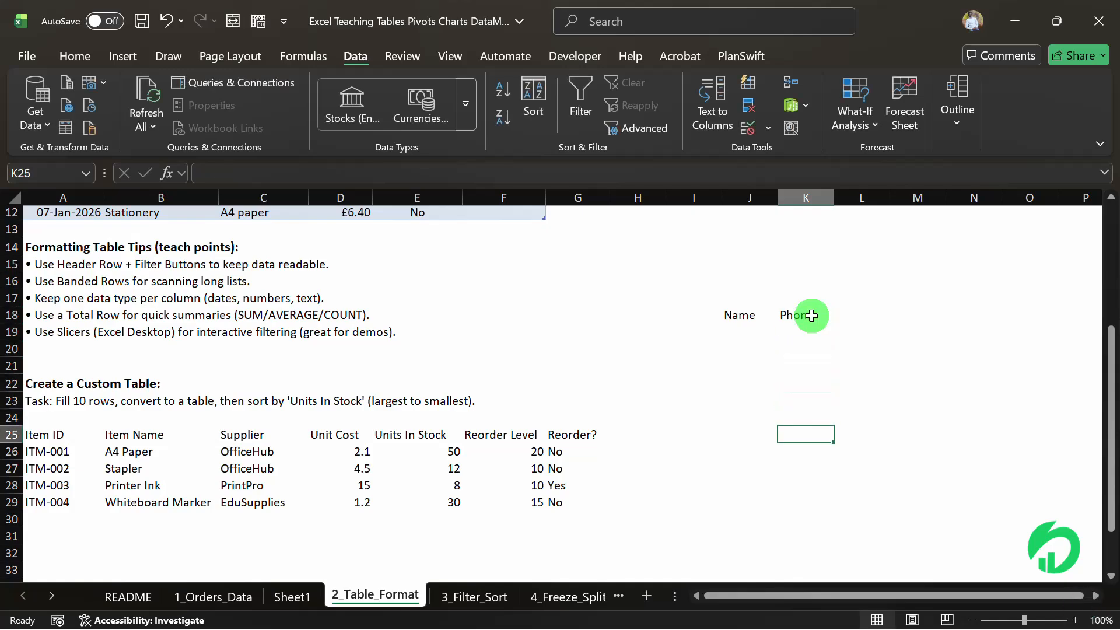
{"action": "left_click", "coordinate": [748, 195]}
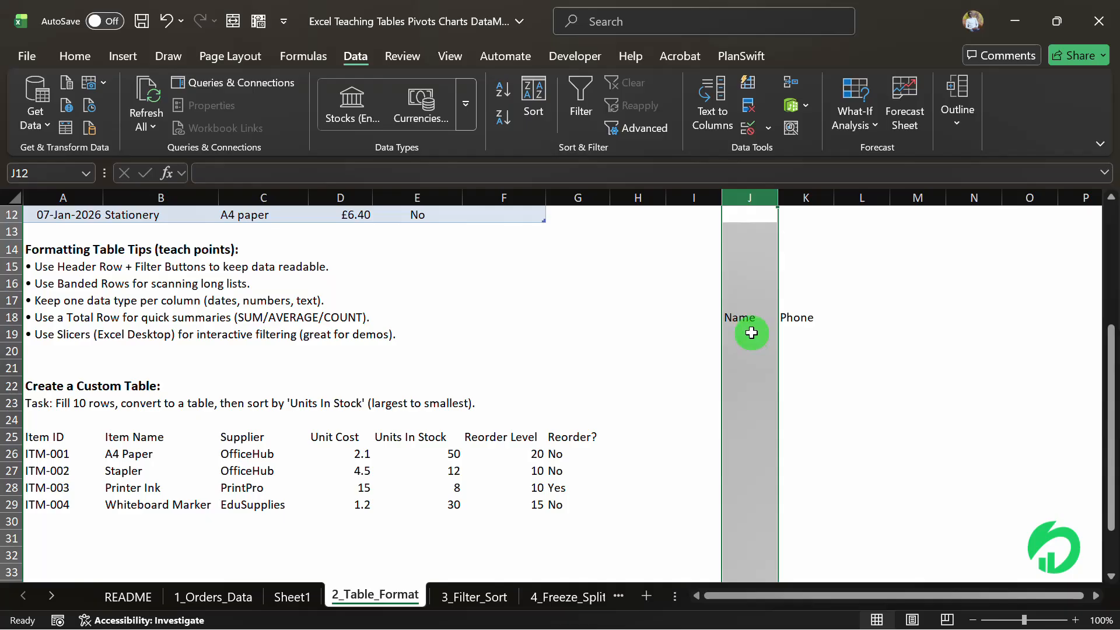
{"action": "left_click_drag", "start_coordinate": [751, 333], "coordinate": [752, 490]}
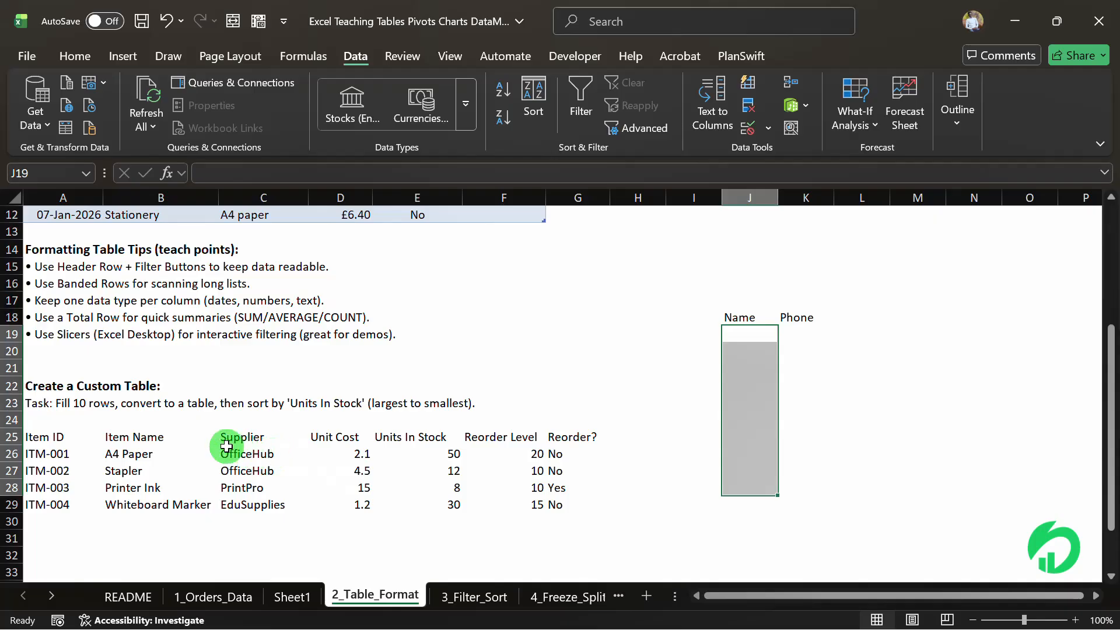
{"action": "left_click", "coordinate": [101, 432]}
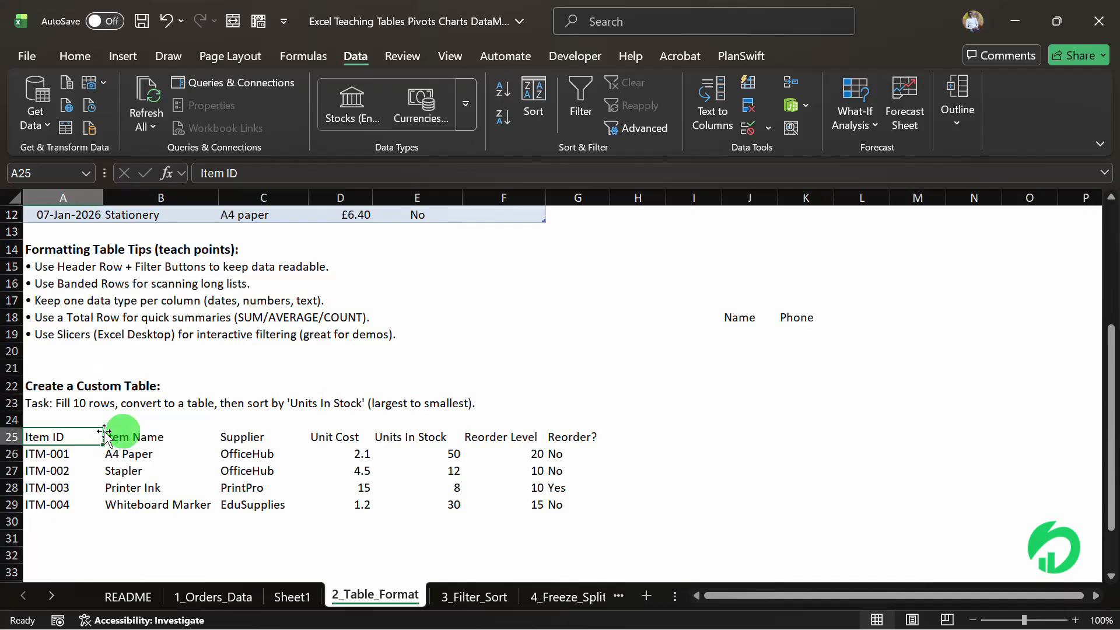
{"action": "left_click", "coordinate": [111, 60]}
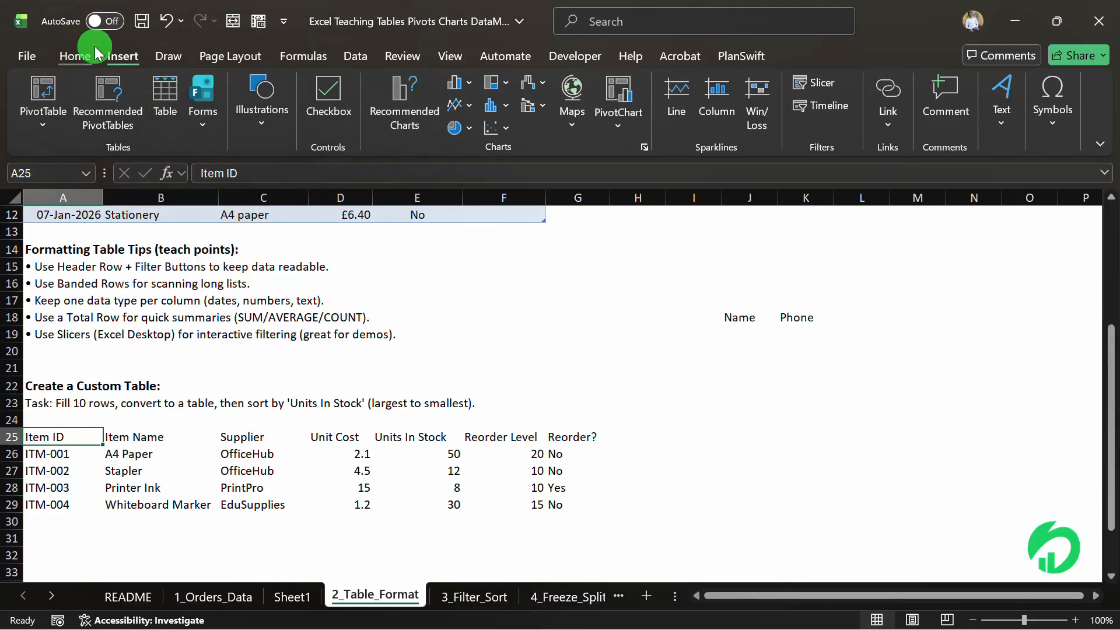
{"action": "left_click", "coordinate": [158, 94]}
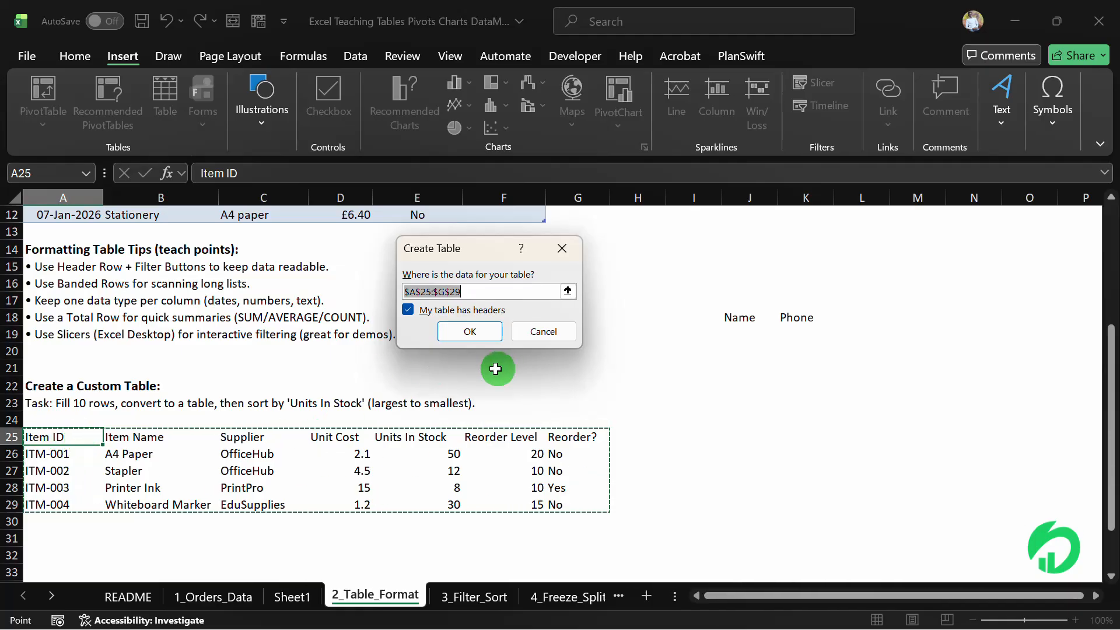
{"action": "left_click", "coordinate": [543, 331]}
{"action": "left_click", "coordinate": [495, 373]}
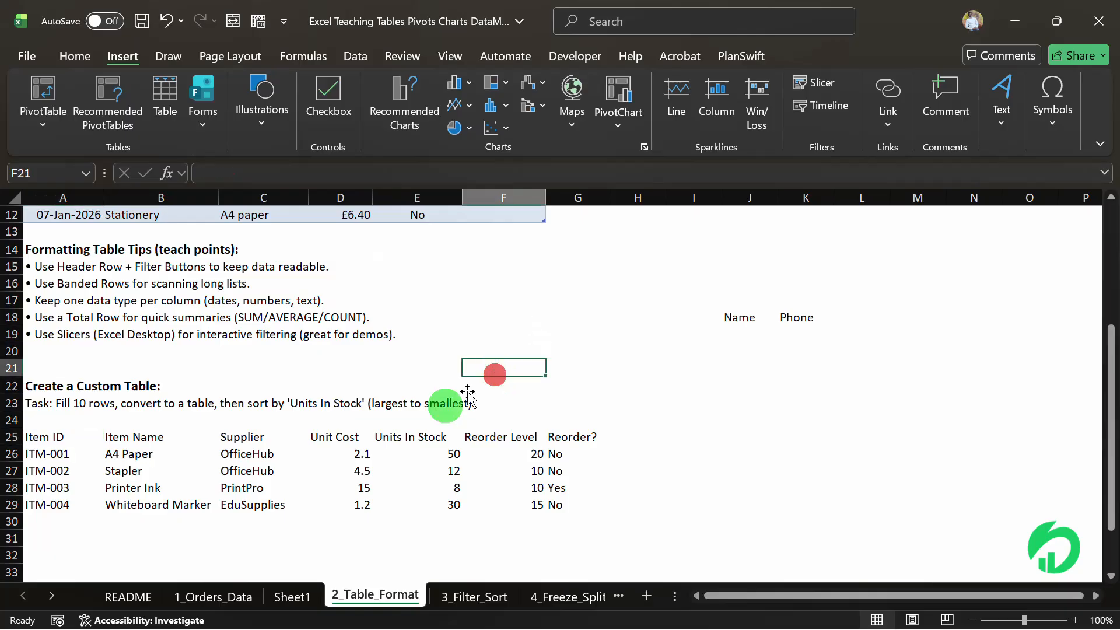
{"action": "left_click", "coordinate": [233, 471]}
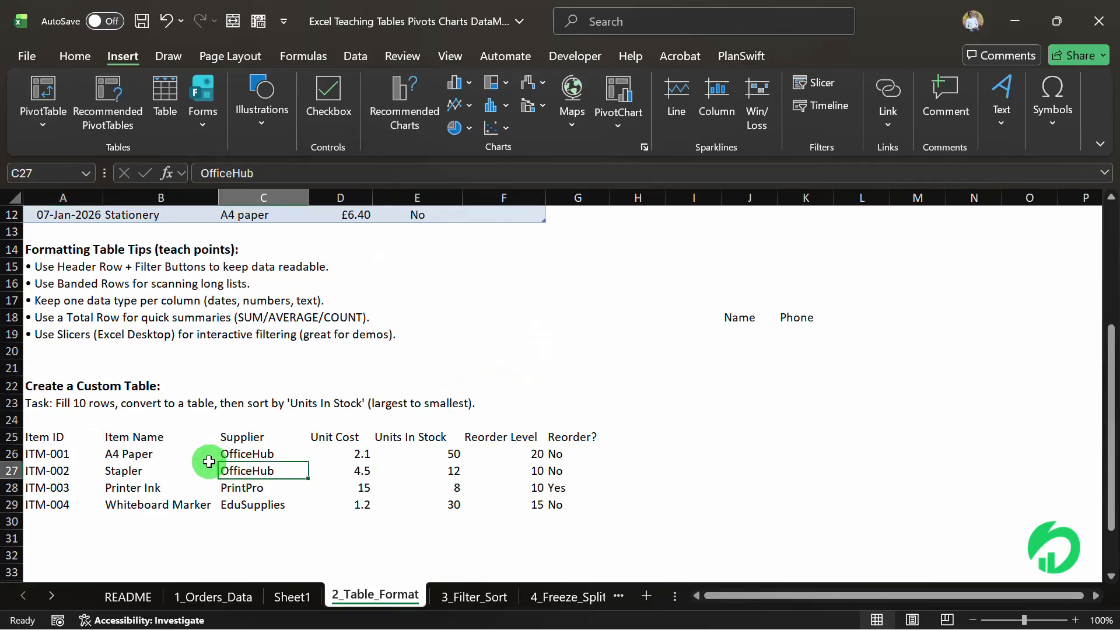
{"action": "key", "text": "ctrl+t"}
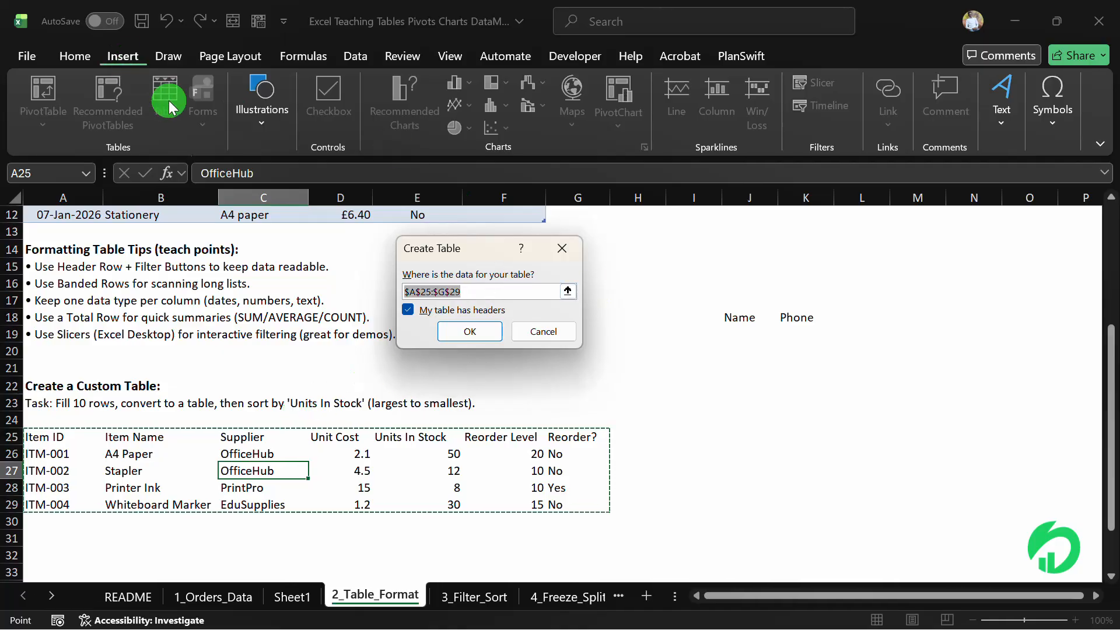
{"action": "left_click", "coordinate": [543, 331]}
{"action": "left_click", "coordinate": [366, 428]}
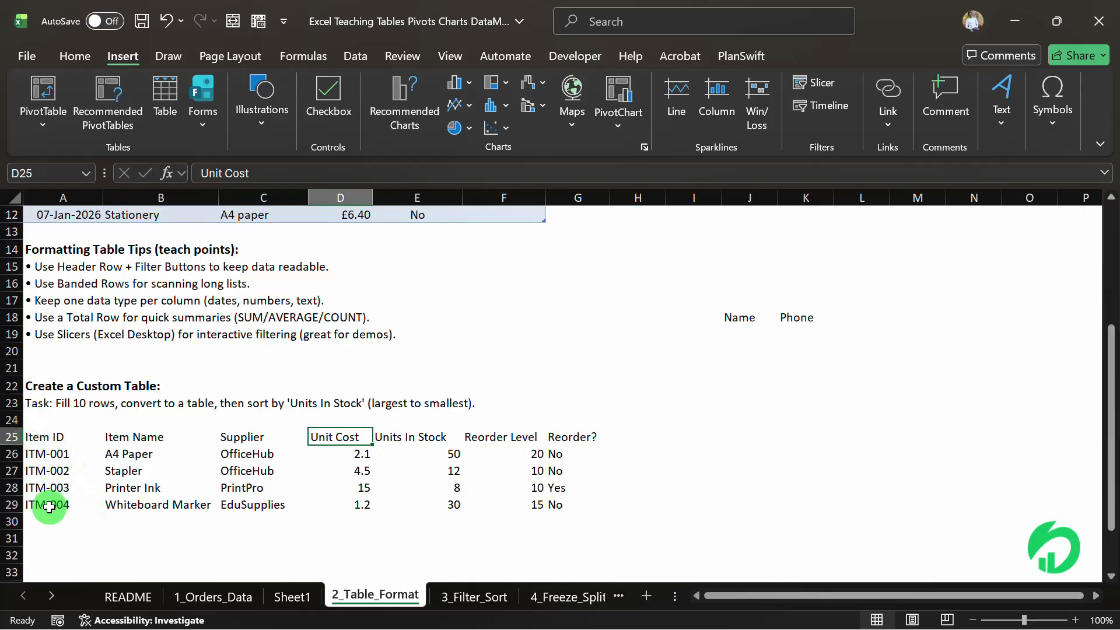
Enter a new item in row 31 with Item ID ITM-005 and Item Name Pen, leaving row 30 blank.
{"action": "left_click", "coordinate": [54, 536]}
{"action": "type", "text": "I"}
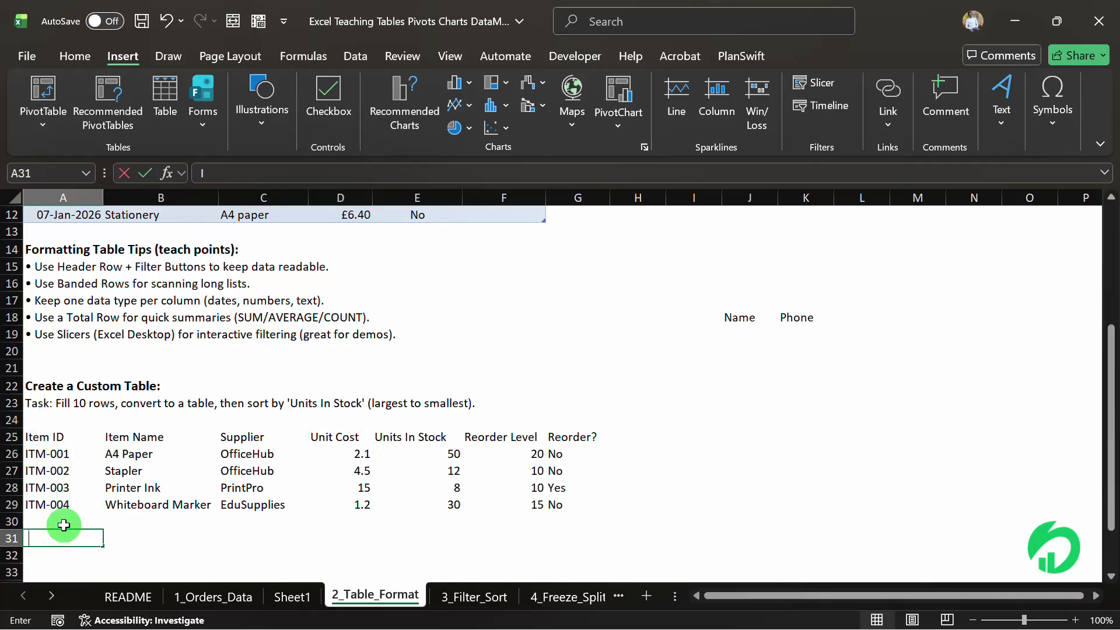
{"action": "type", "text": "TM-"}
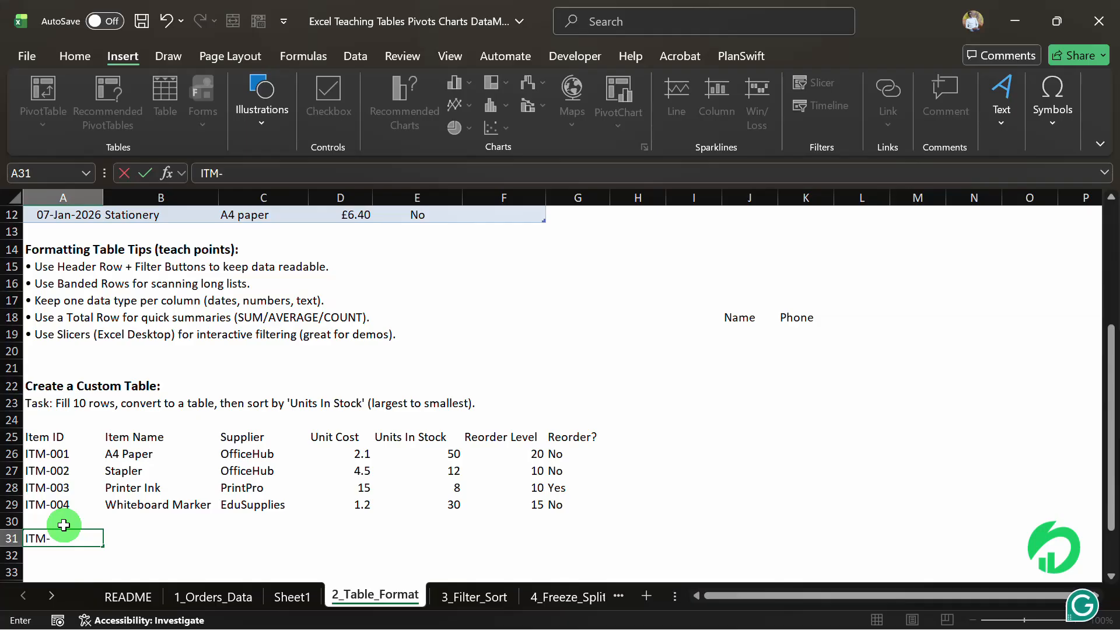
{"action": "type", "text": "005"}
{"action": "key", "text": "Tab"}
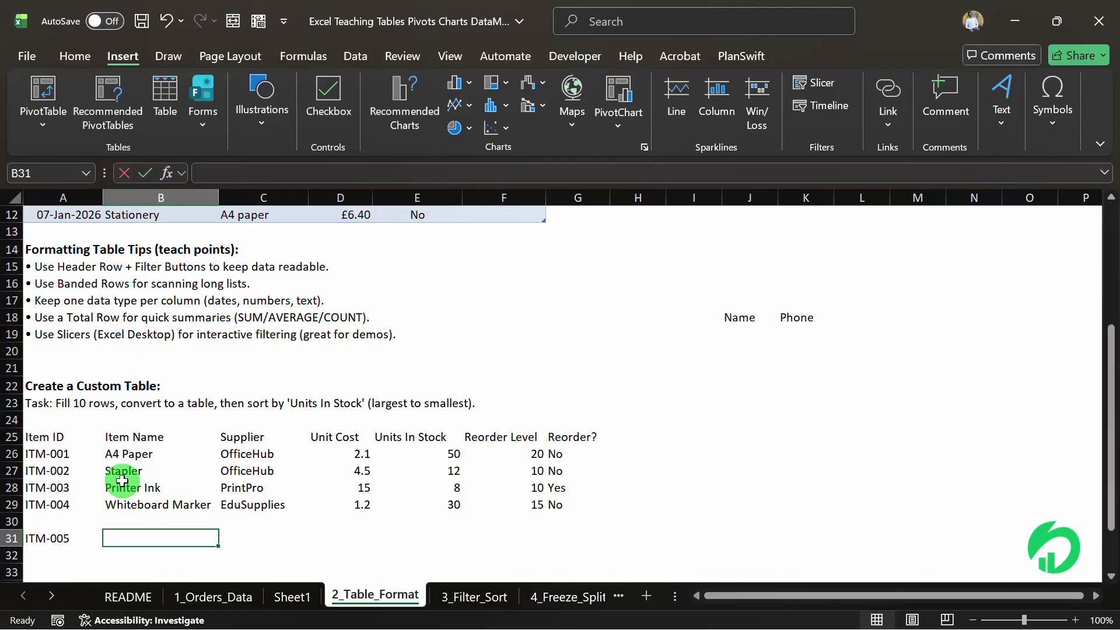
{"action": "type", "text": "Pen"}
{"action": "key", "text": "Tab"}
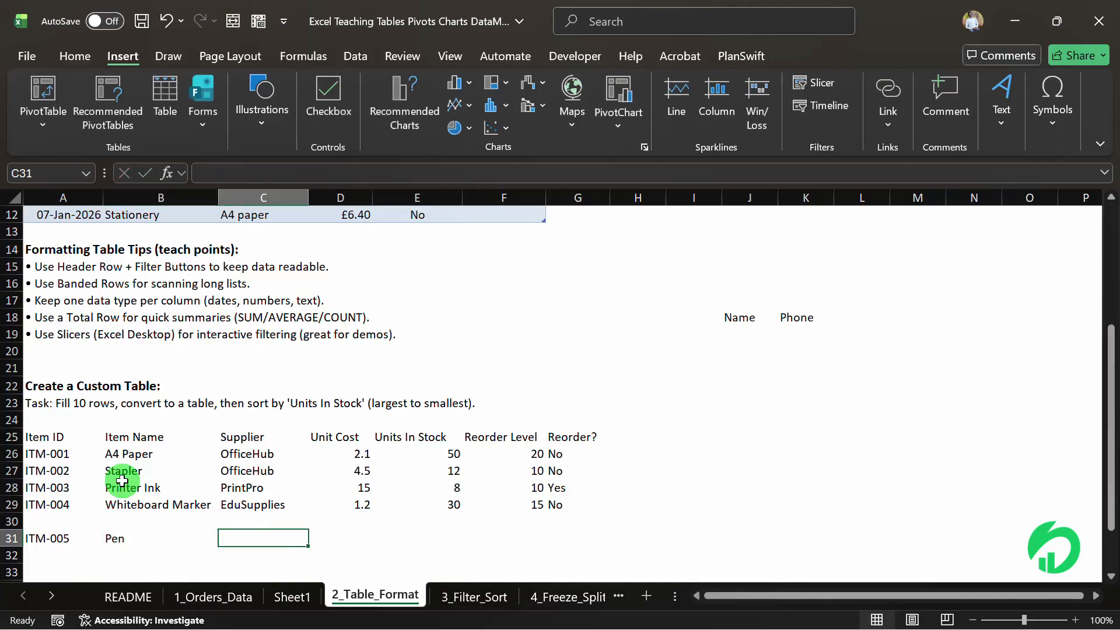
Fill in row 31 for the Pen item with Supplier PrintPro and Unit Cost 0.9.
{"action": "type", "text": "O"}
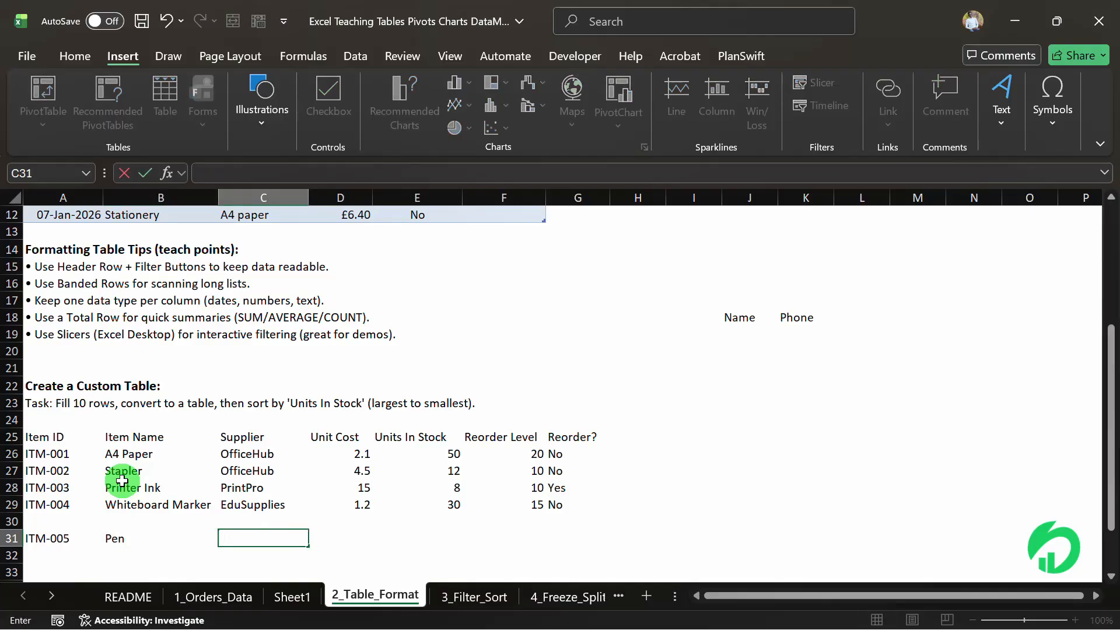
{"action": "type", "text": "rint"}
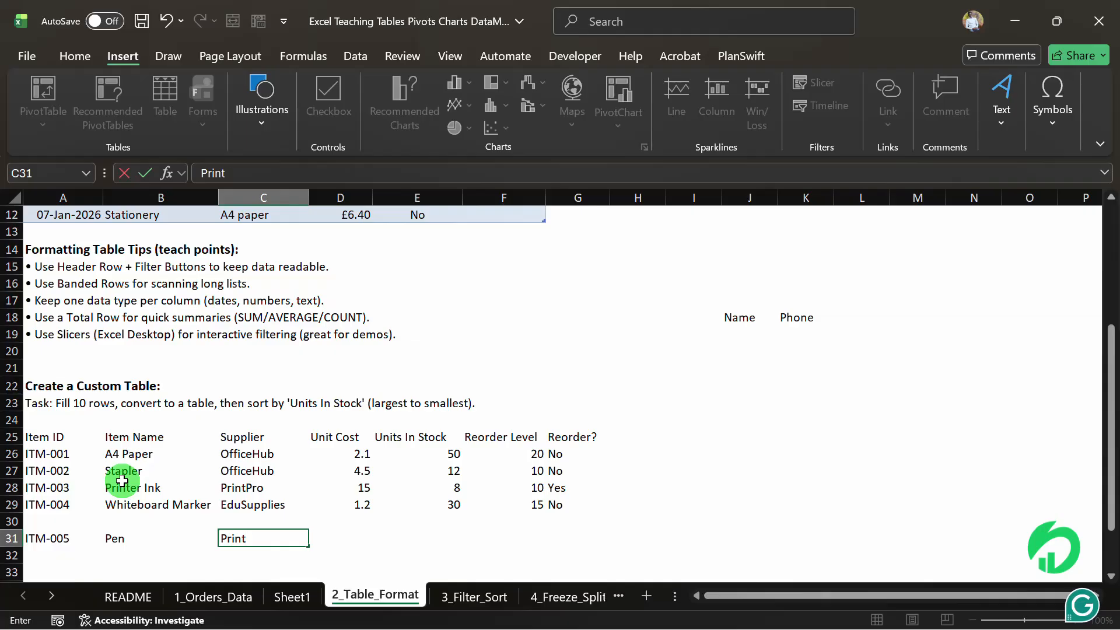
{"action": "type", "text": "Pro"}
{"action": "key", "text": "Tab"}
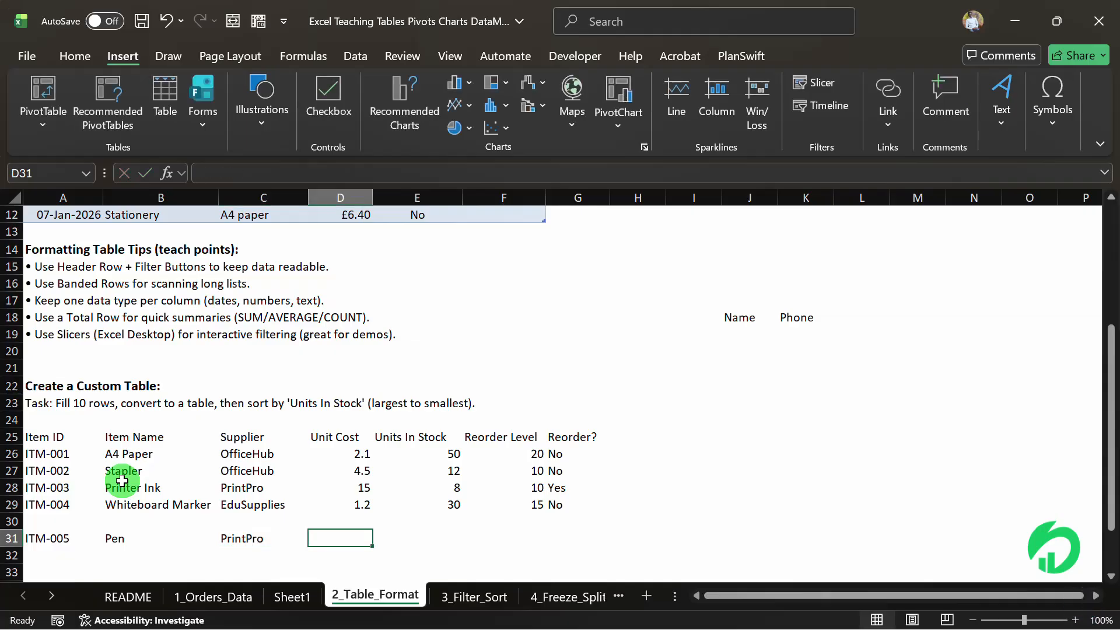
{"action": "type", "text": "0."}
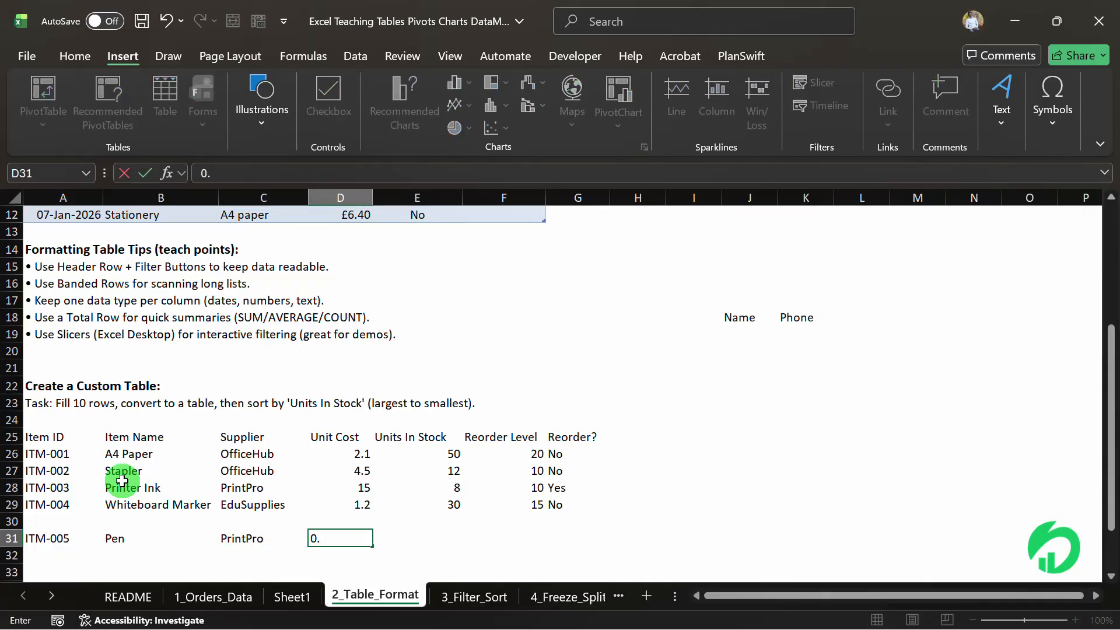
{"action": "type", "text": "9"}
{"action": "key", "text": "Tab"}
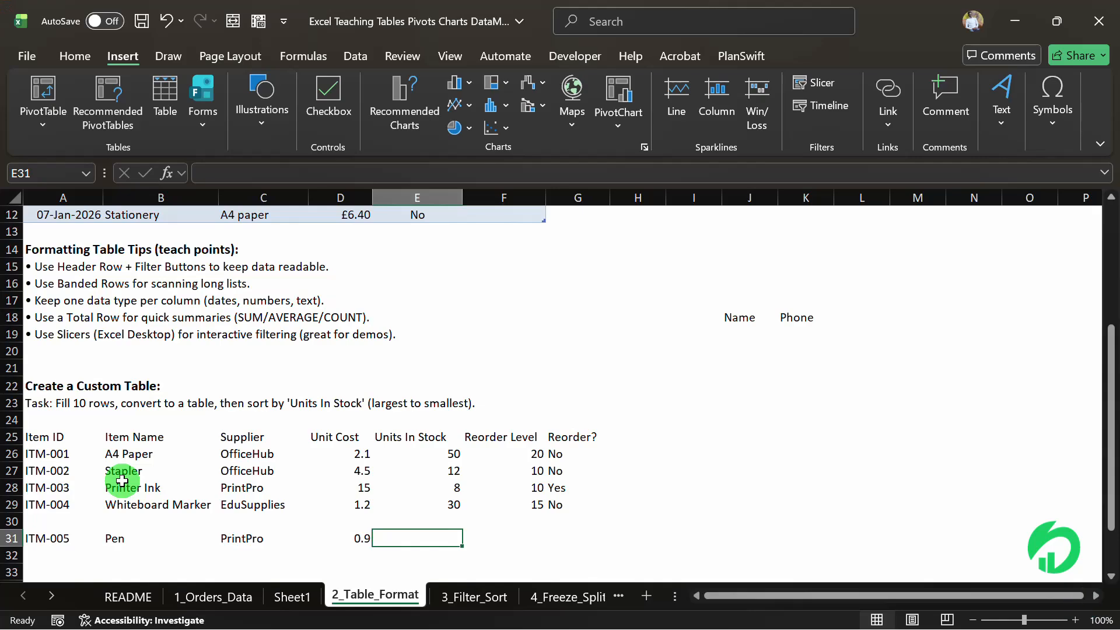
Complete row 31 with Units In Stock 90, Reorder Level 5 and Reorder? no.
{"action": "type", "text": "90"}
{"action": "key", "text": "Tab"}
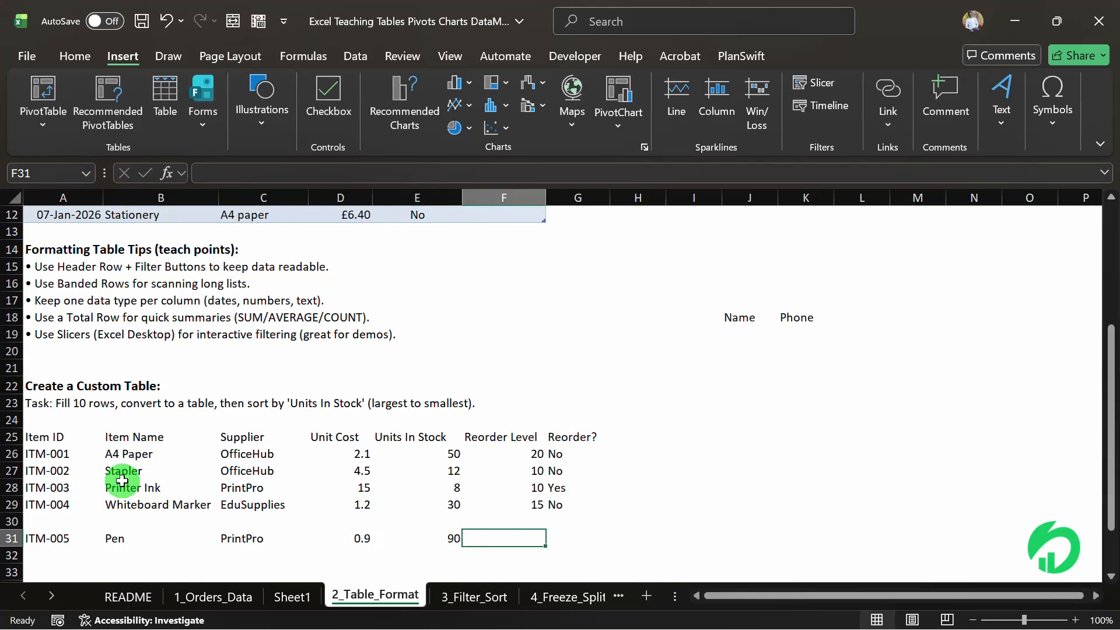
{"action": "type", "text": "5"}
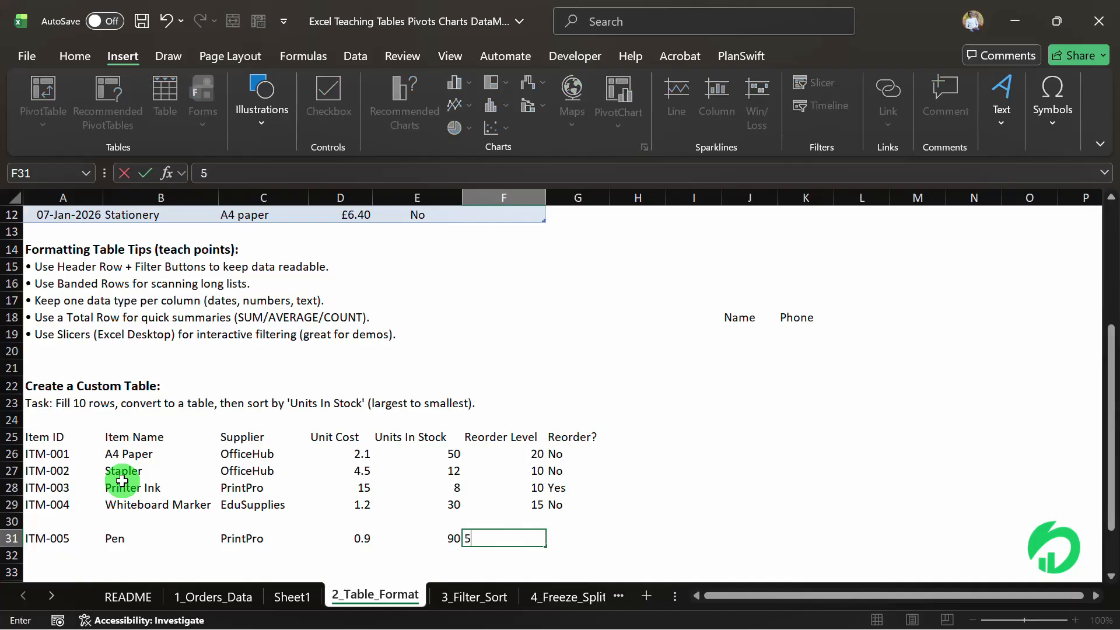
{"action": "key", "text": "Tab"}
{"action": "type", "text": "no"}
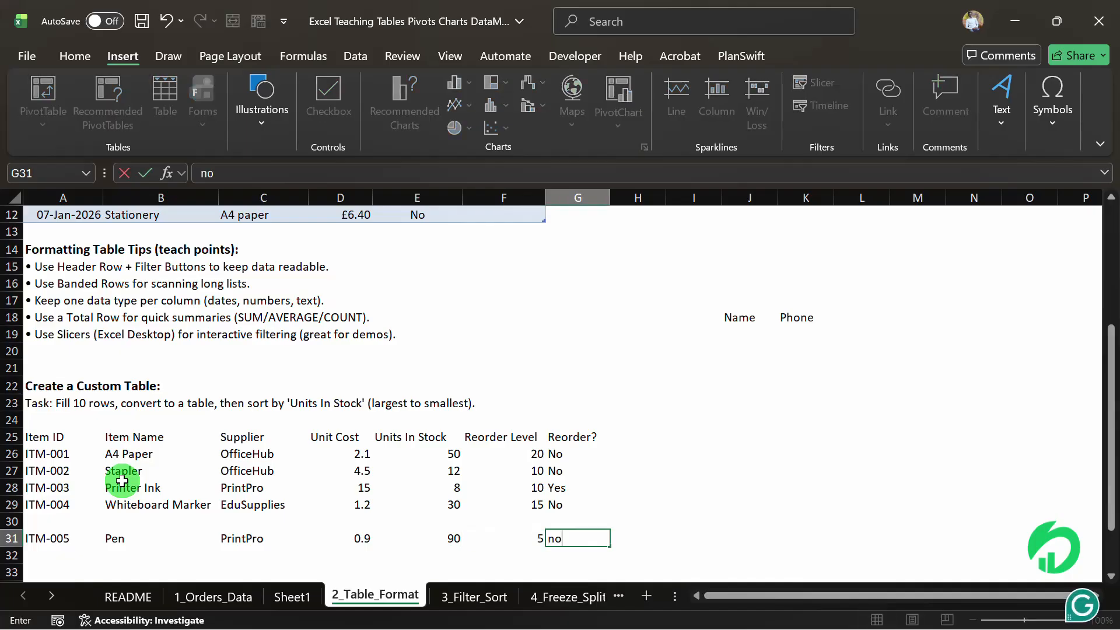
{"action": "key", "text": "Return"}
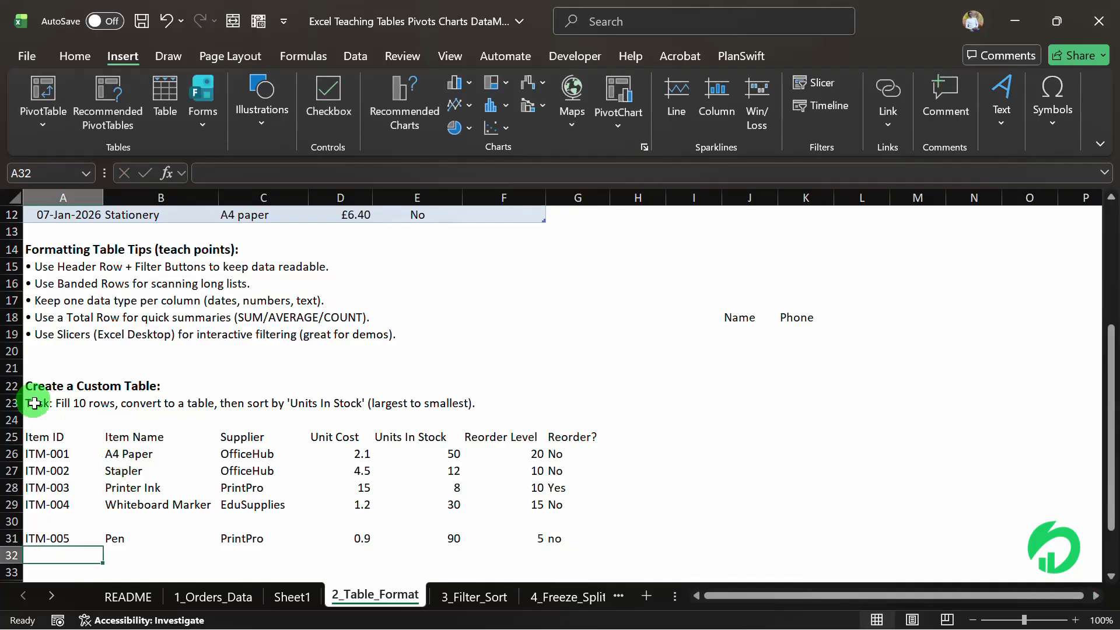
Try to create a table while row 30 is blank, from a cell in the item list and from the selected range A25:G31.
{"action": "left_click", "coordinate": [244, 465]}
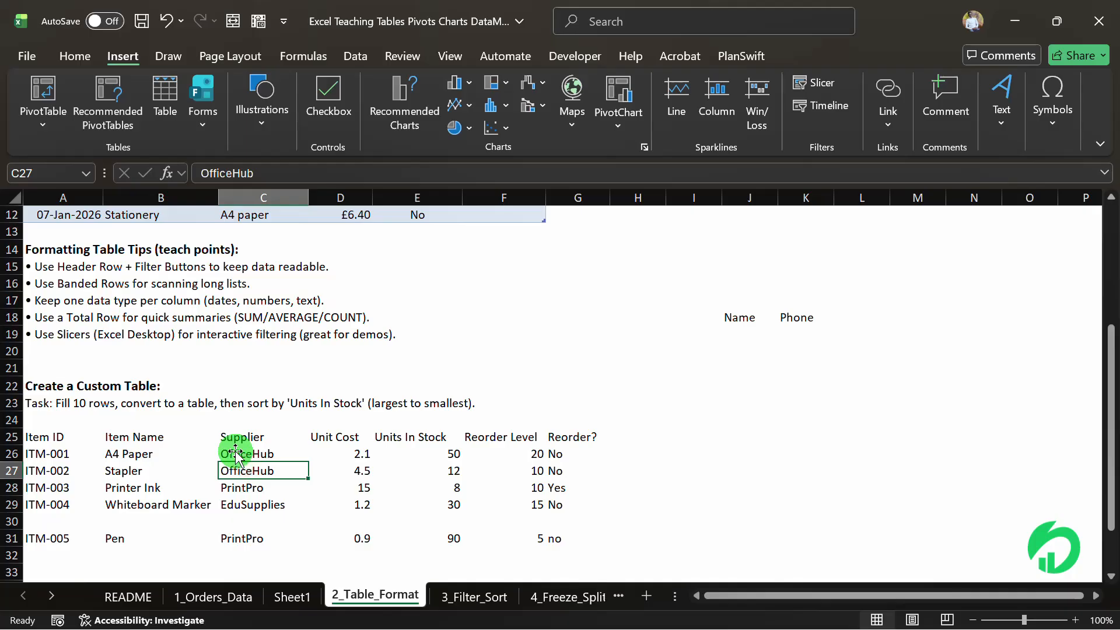
{"action": "key", "text": "ctrl+t"}
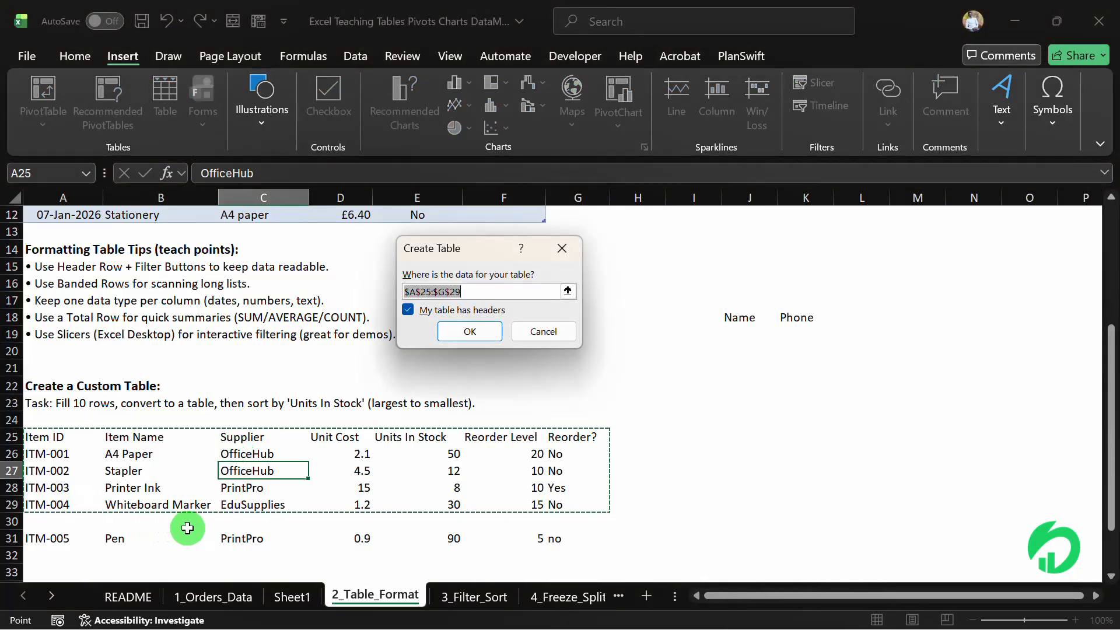
{"action": "left_click", "coordinate": [546, 328]}
{"action": "left_click_drag", "start_coordinate": [58, 437], "coordinate": [546, 523]}
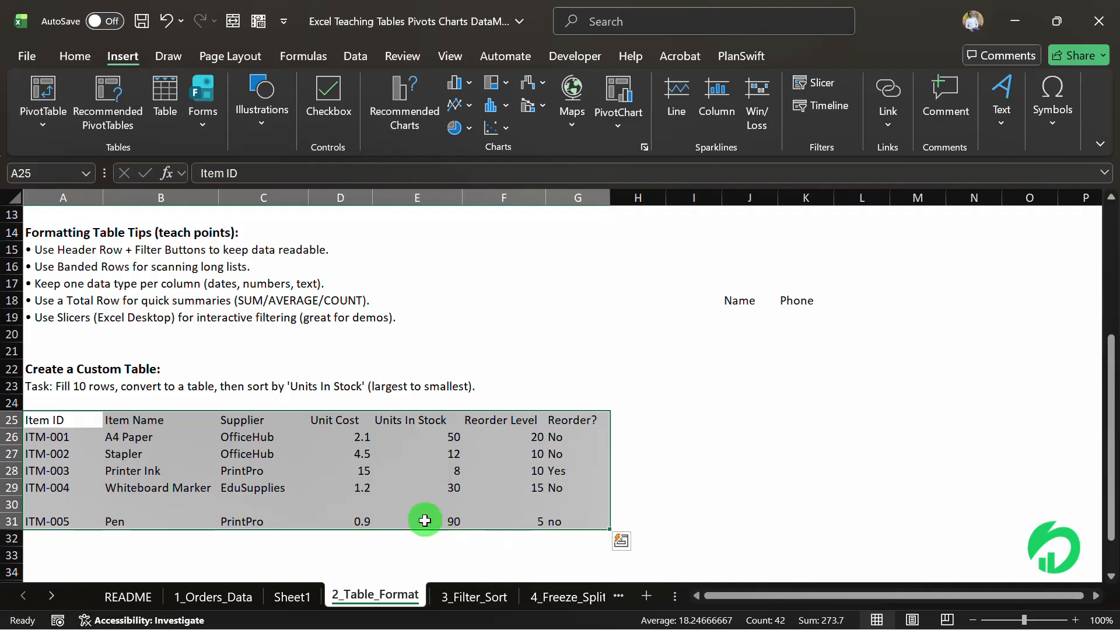
{"action": "key", "text": "ctrl+t"}
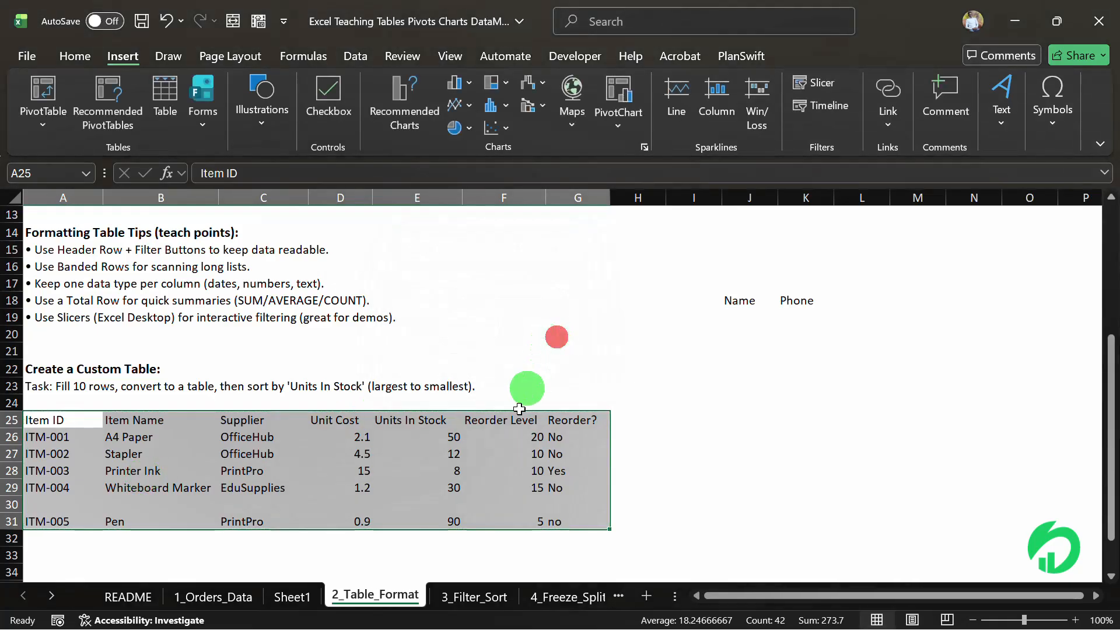
{"action": "left_click", "coordinate": [432, 471]}
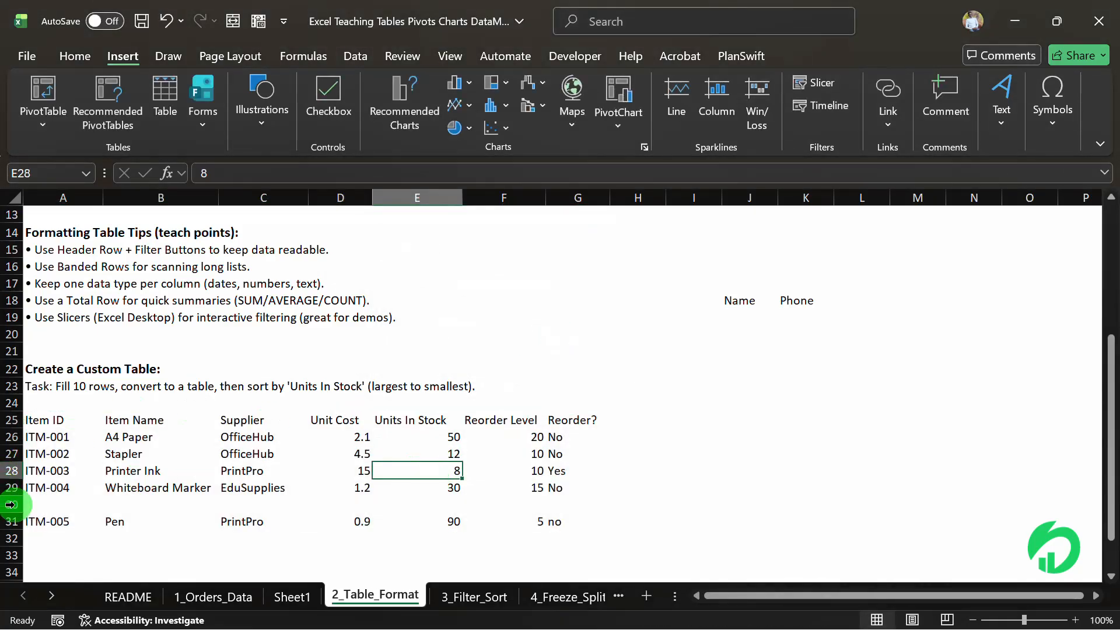
Delete the blank row 30 between the ITM-004 and ITM-005 items.
{"action": "left_click", "coordinate": [9, 503]}
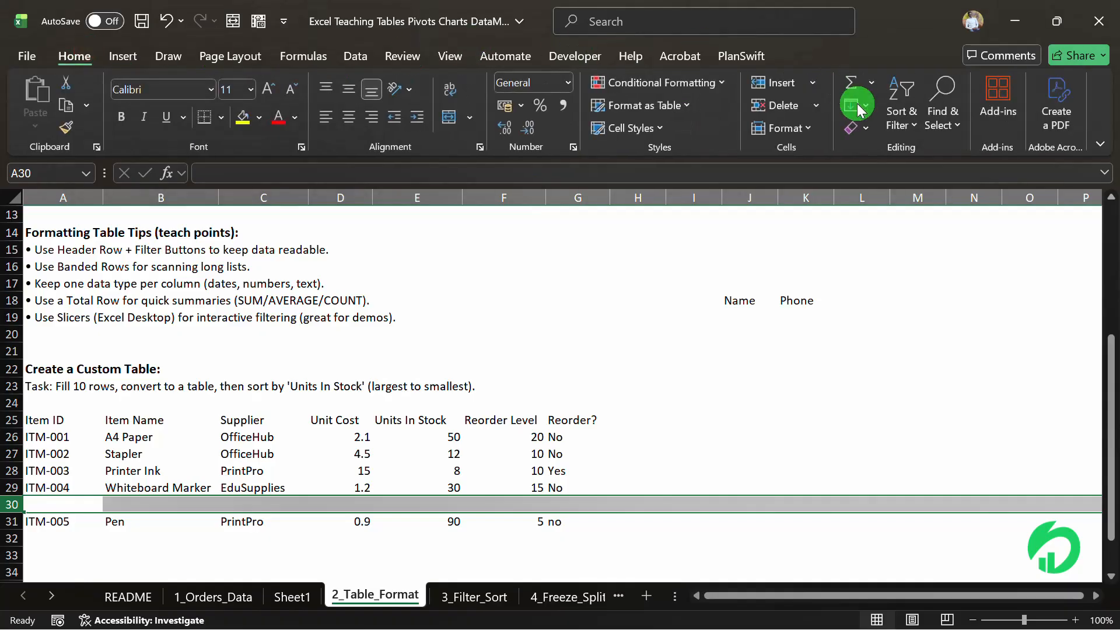
{"action": "left_click", "coordinate": [790, 108]}
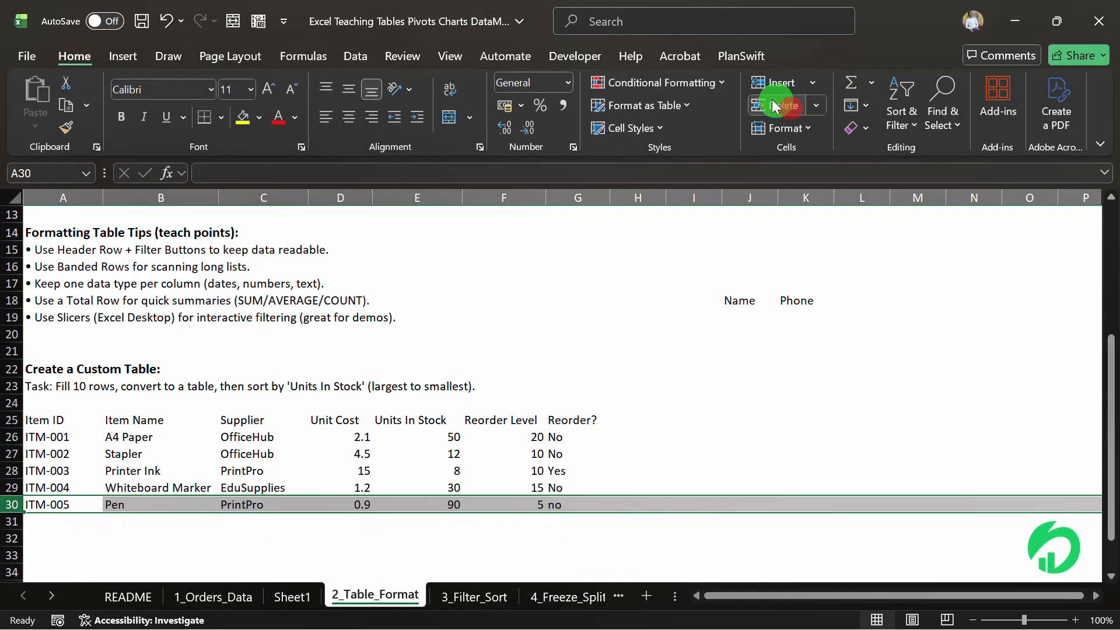
{"action": "left_click", "coordinate": [362, 386]}
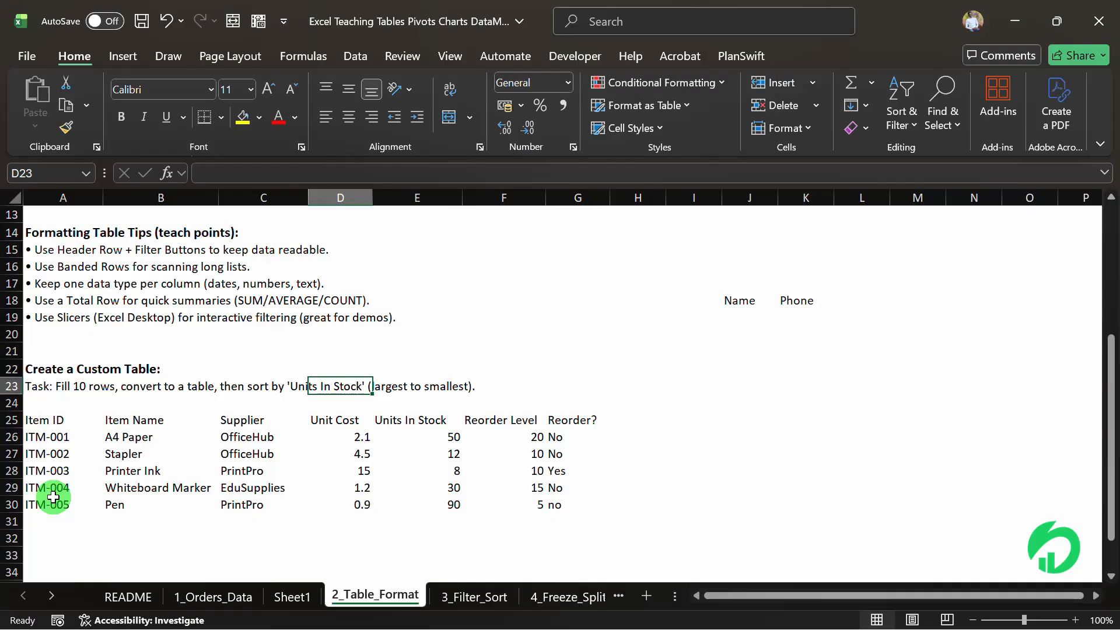
Convert the item list in A25:G30 into a table that uses its first row as headers.
{"action": "left_click", "coordinate": [37, 421]}
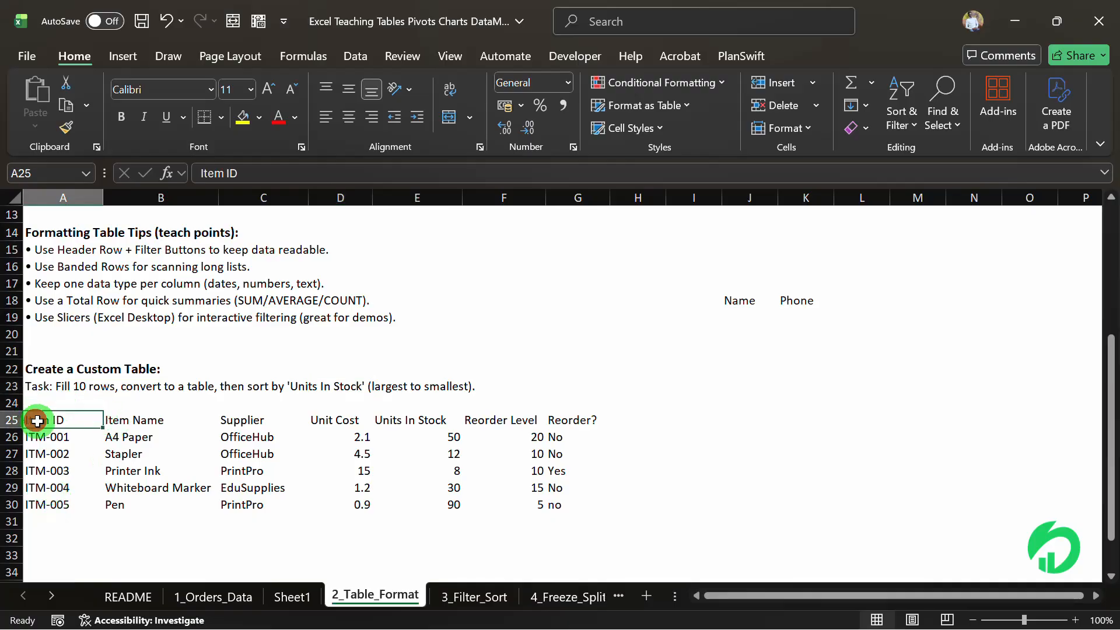
{"action": "left_click_drag", "start_coordinate": [37, 421], "coordinate": [383, 483]}
{"action": "left_click", "coordinate": [363, 460]}
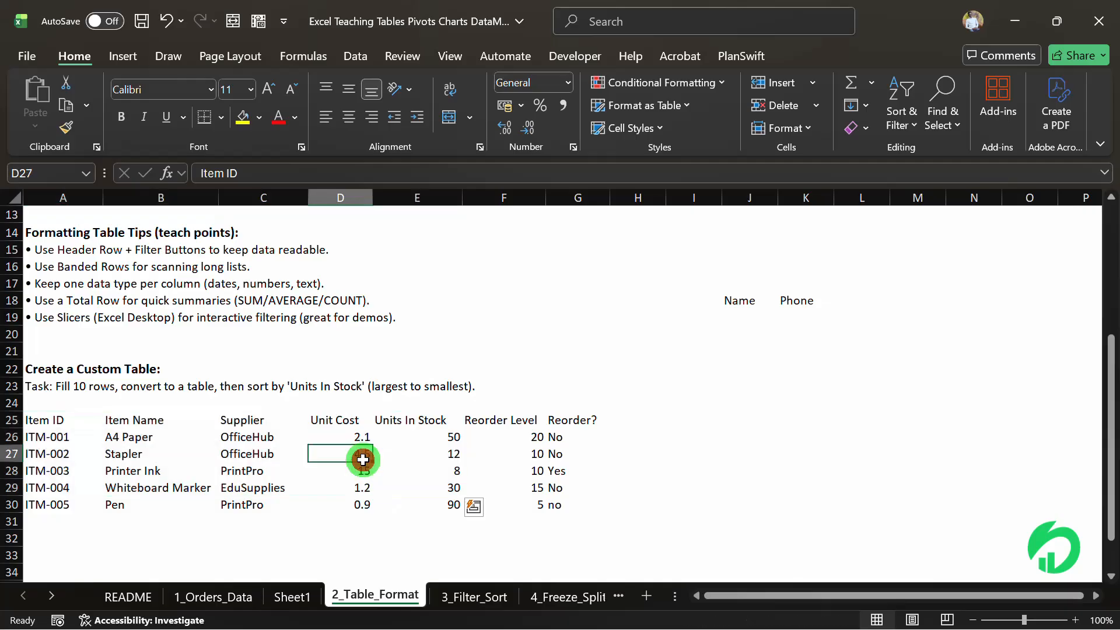
{"action": "key", "text": "ctrl+t"}
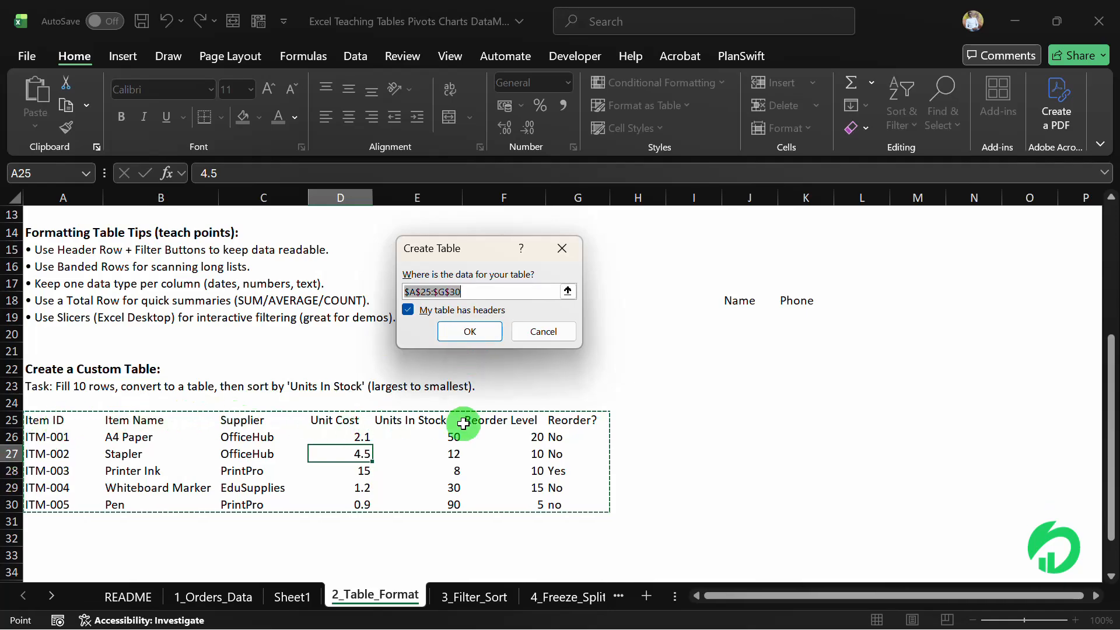
{"action": "left_click", "coordinate": [477, 332]}
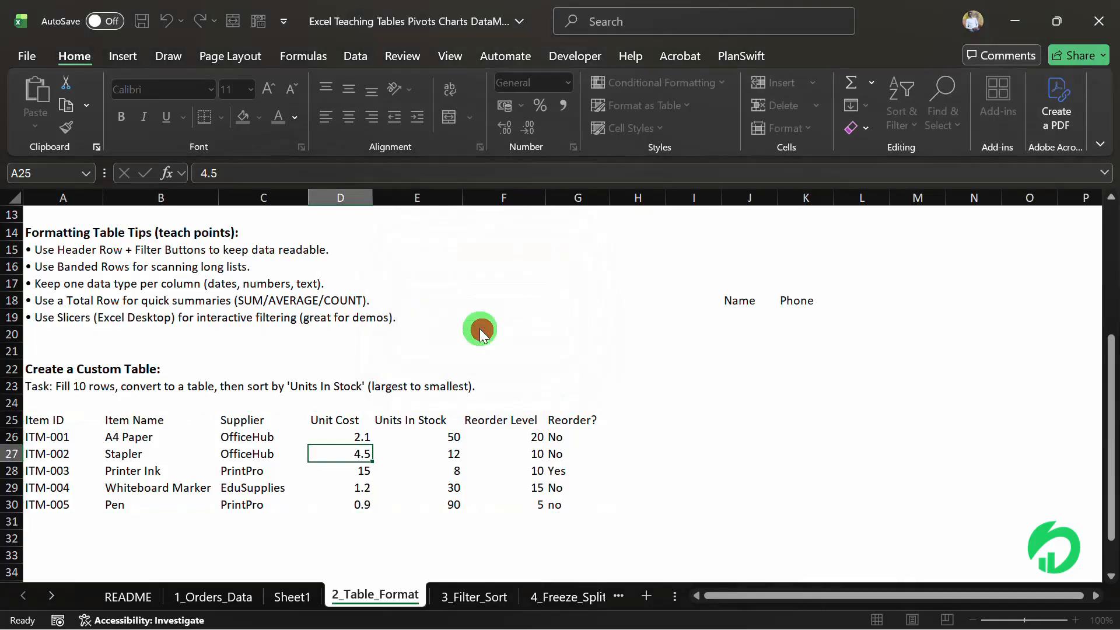
{"action": "left_click", "coordinate": [337, 457]}
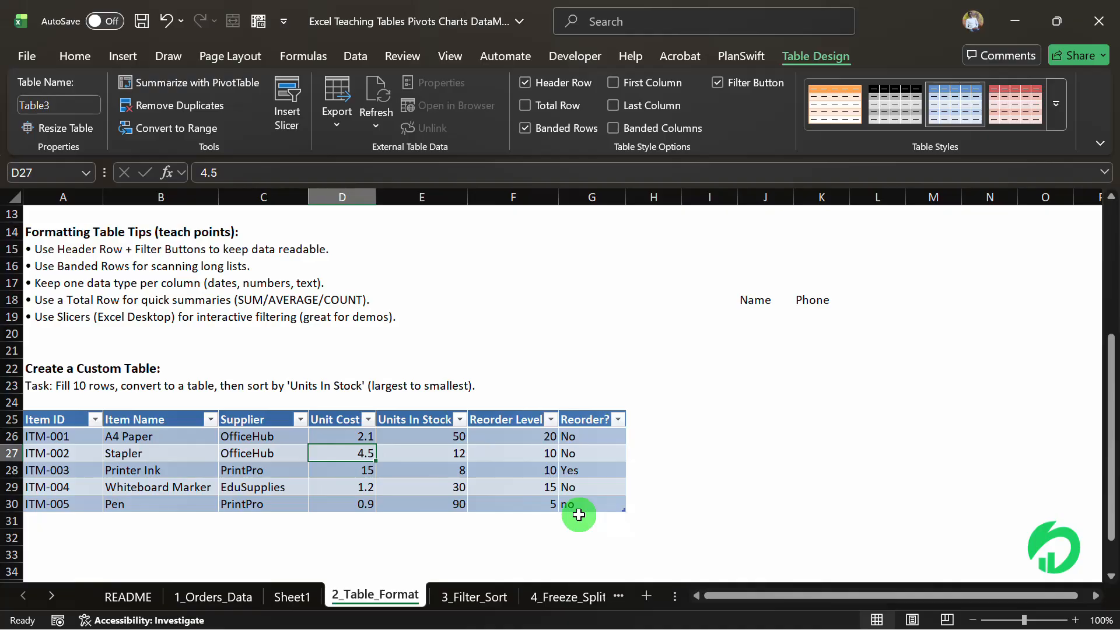
Try the black-header Light style and the red banded Medium style on the item table.
{"action": "left_click", "coordinate": [85, 441]}
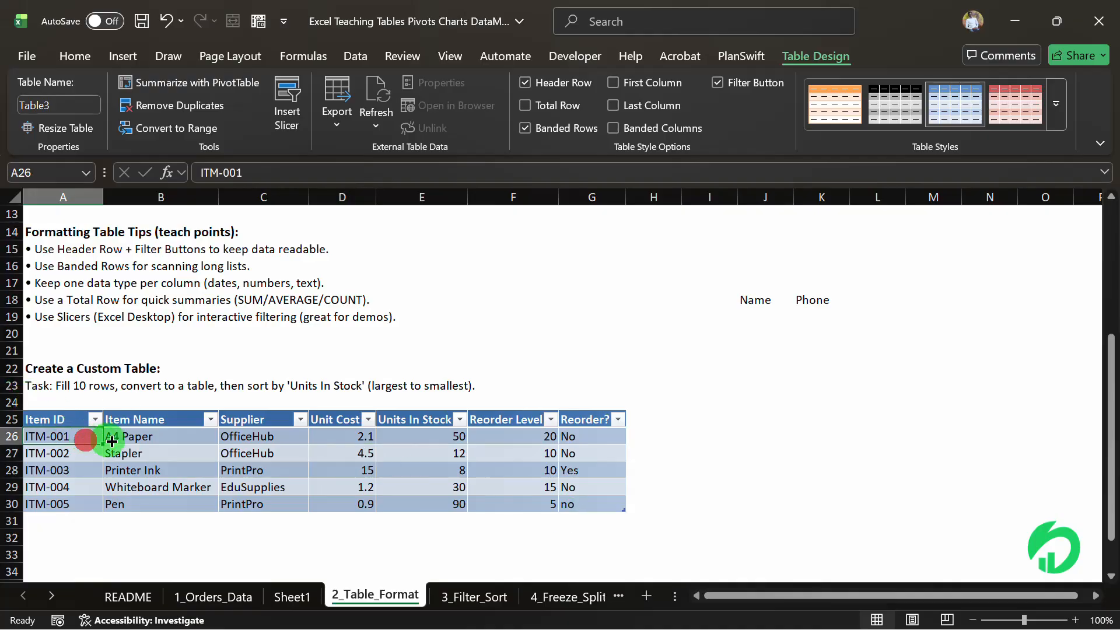
{"action": "left_click", "coordinate": [1060, 105]}
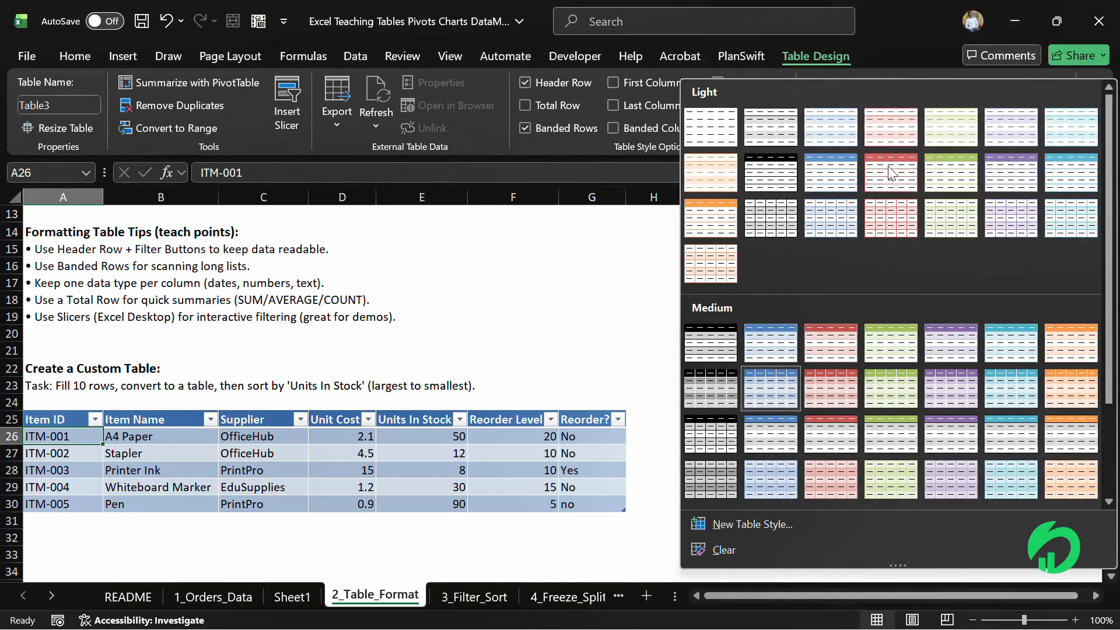
{"action": "left_click", "coordinate": [785, 160]}
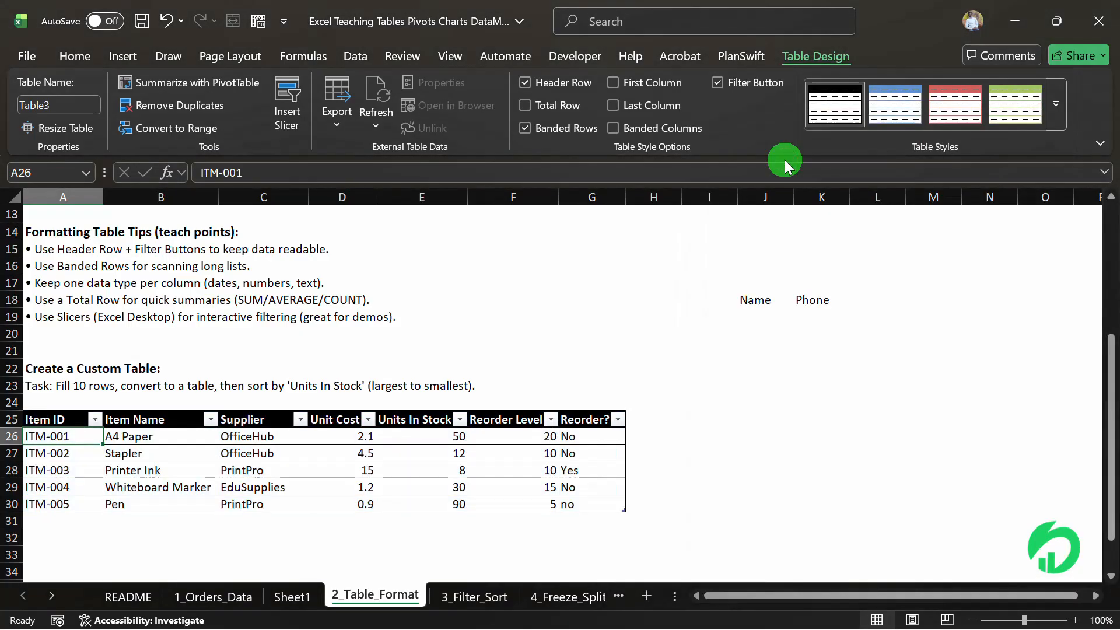
{"action": "left_click", "coordinate": [1059, 105]}
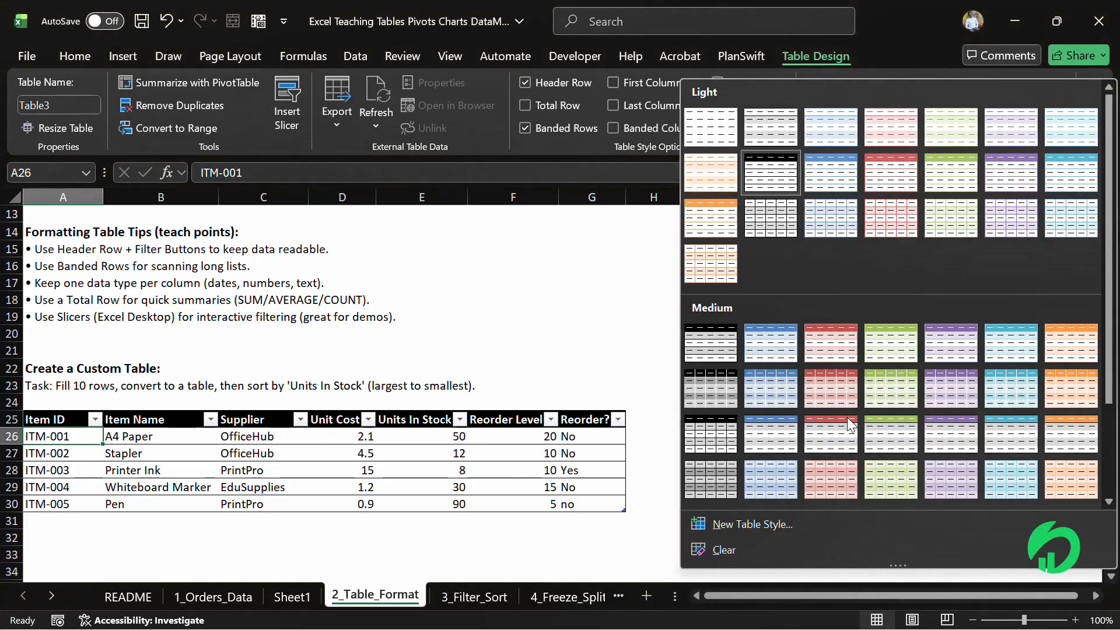
{"action": "left_click", "coordinate": [845, 394]}
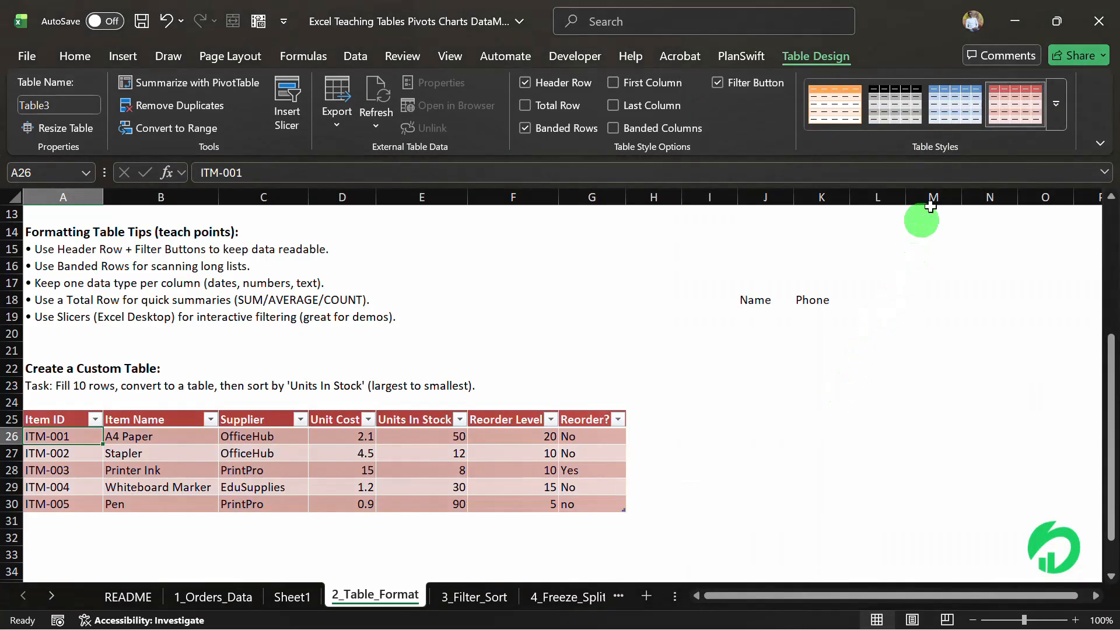
Apply the purple banded Medium style from the second Medium row to the item table.
{"action": "left_click", "coordinate": [1056, 104]}
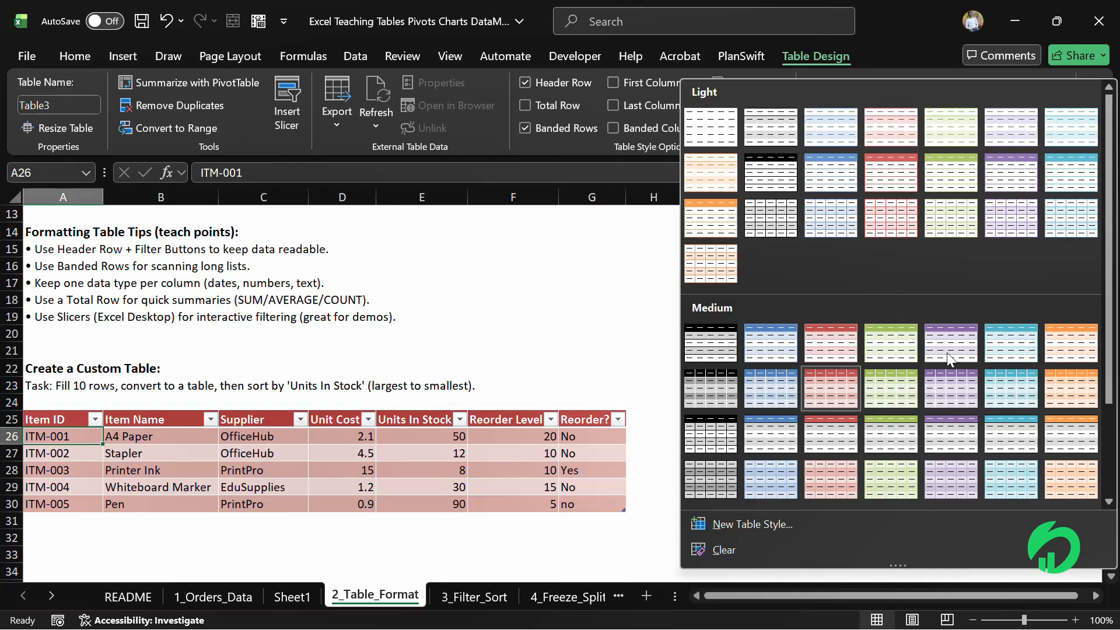
{"action": "left_click", "coordinate": [943, 378]}
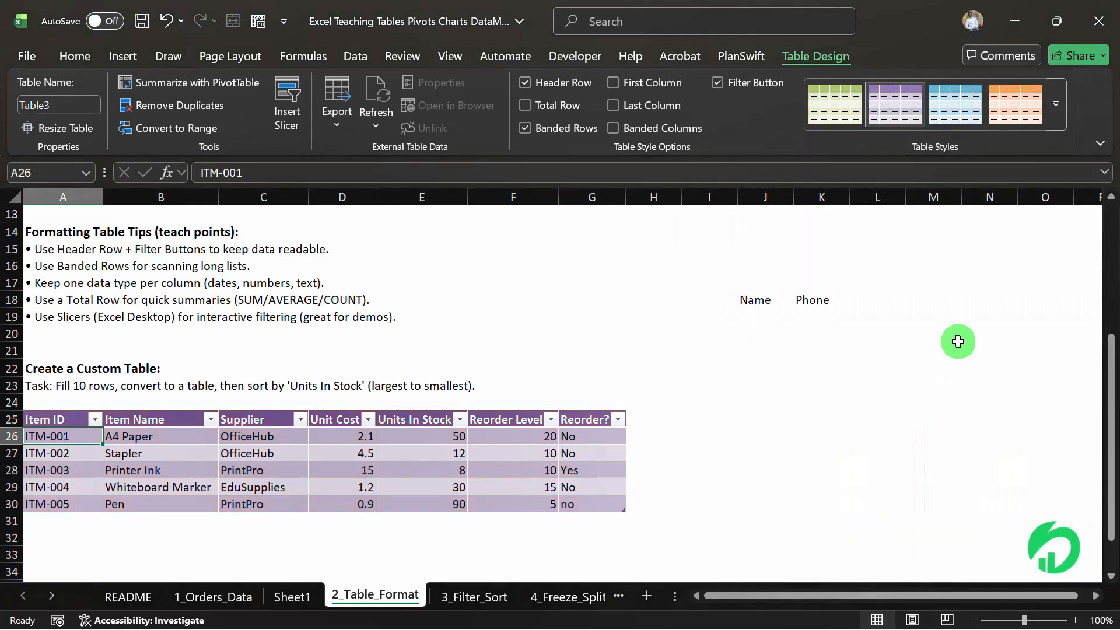